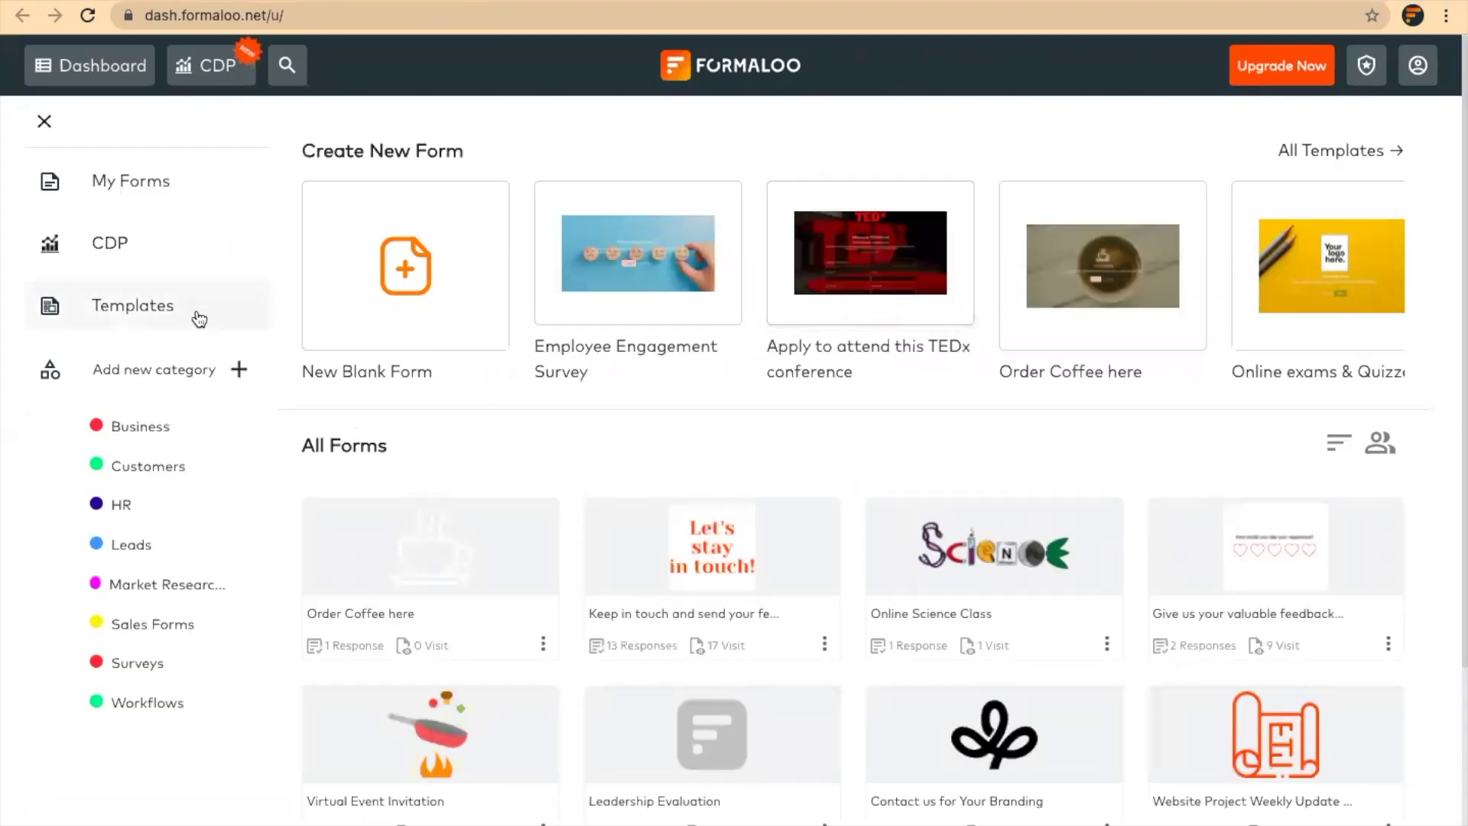
Step: Preview the Events & Exhibitions template 'Apply to attend this TEDx conference' and scroll through its demo
click(199, 319)
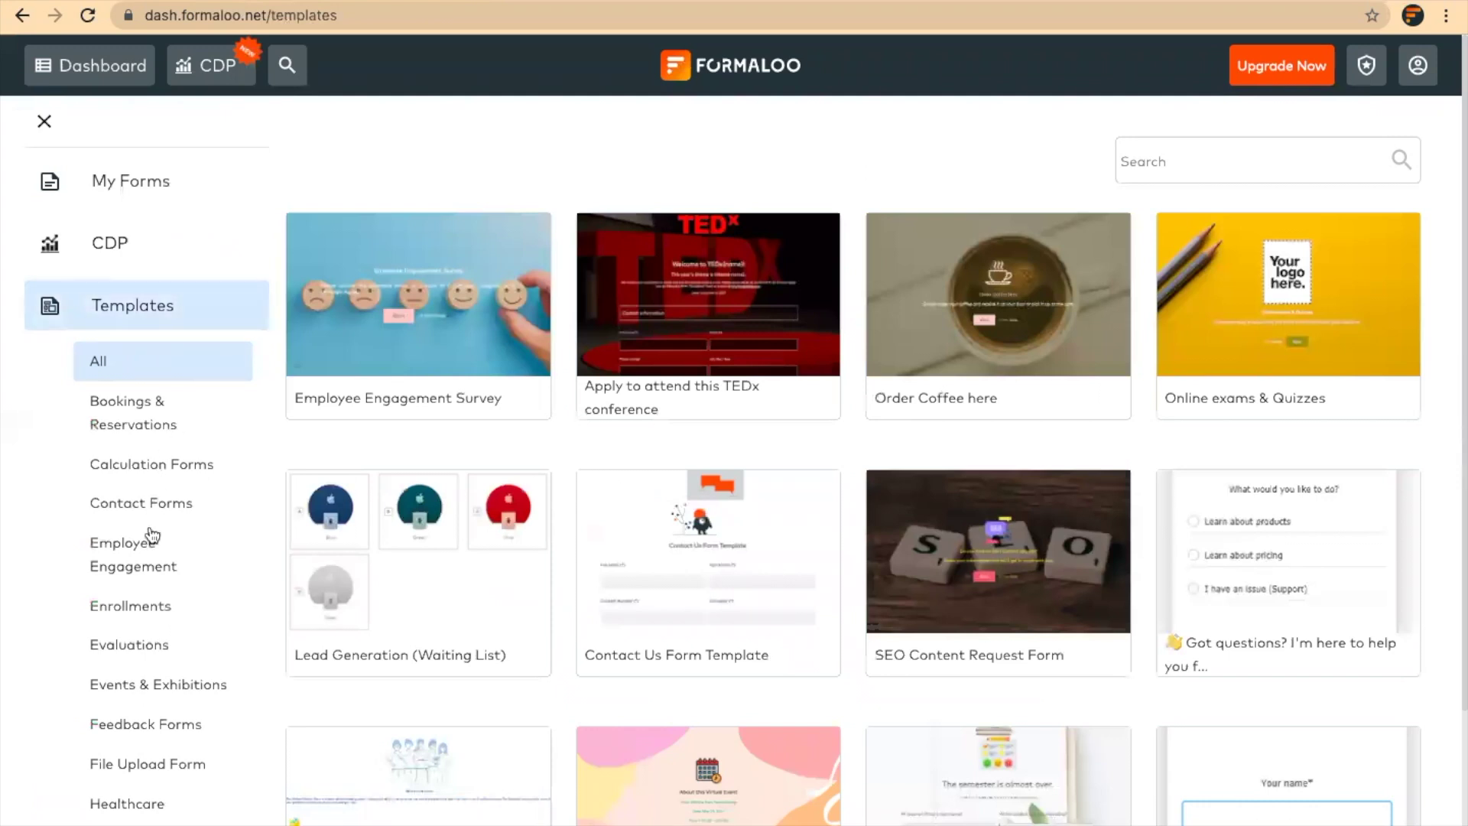
click(148, 687)
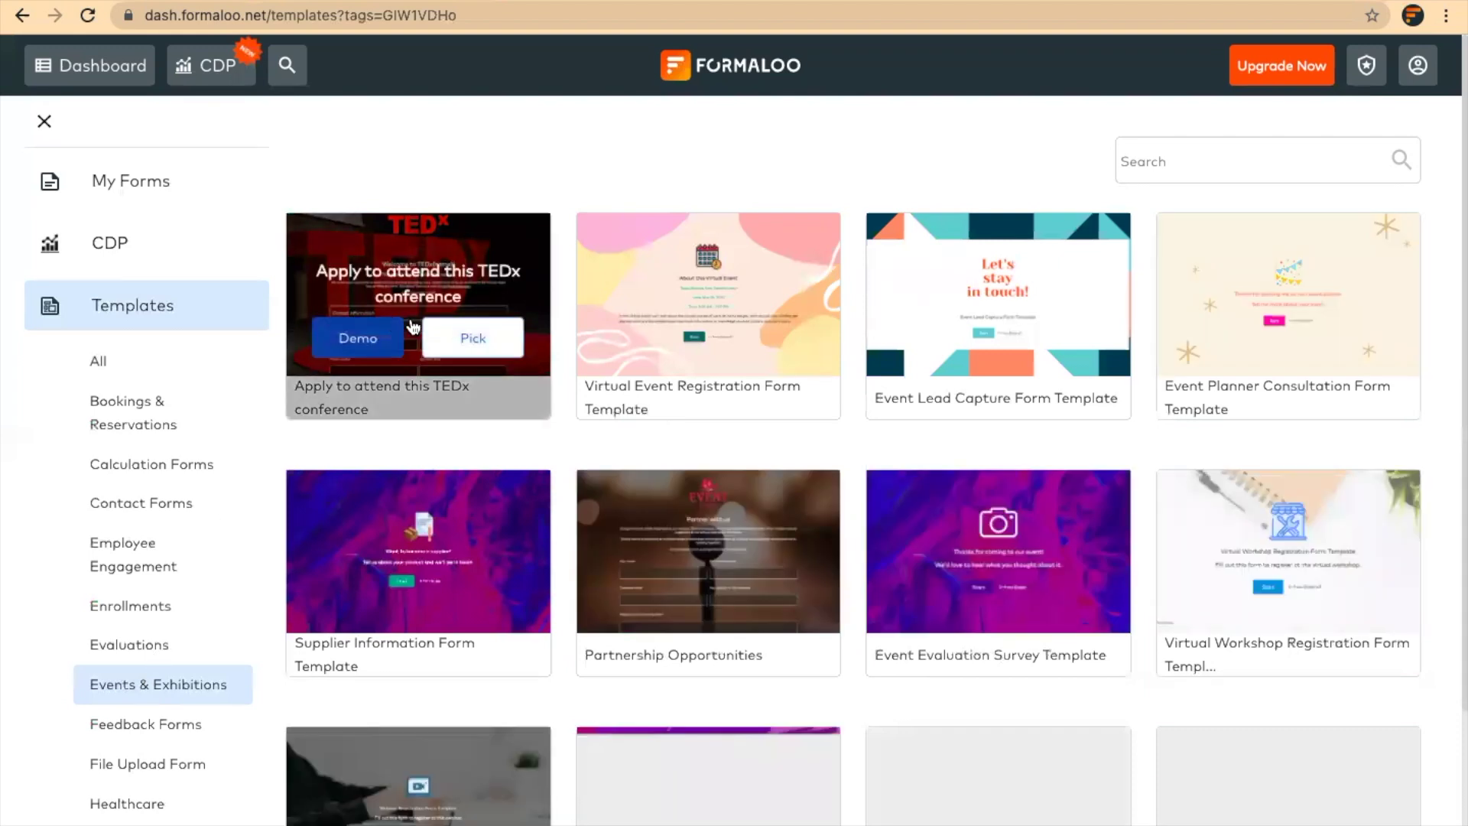
click(359, 341)
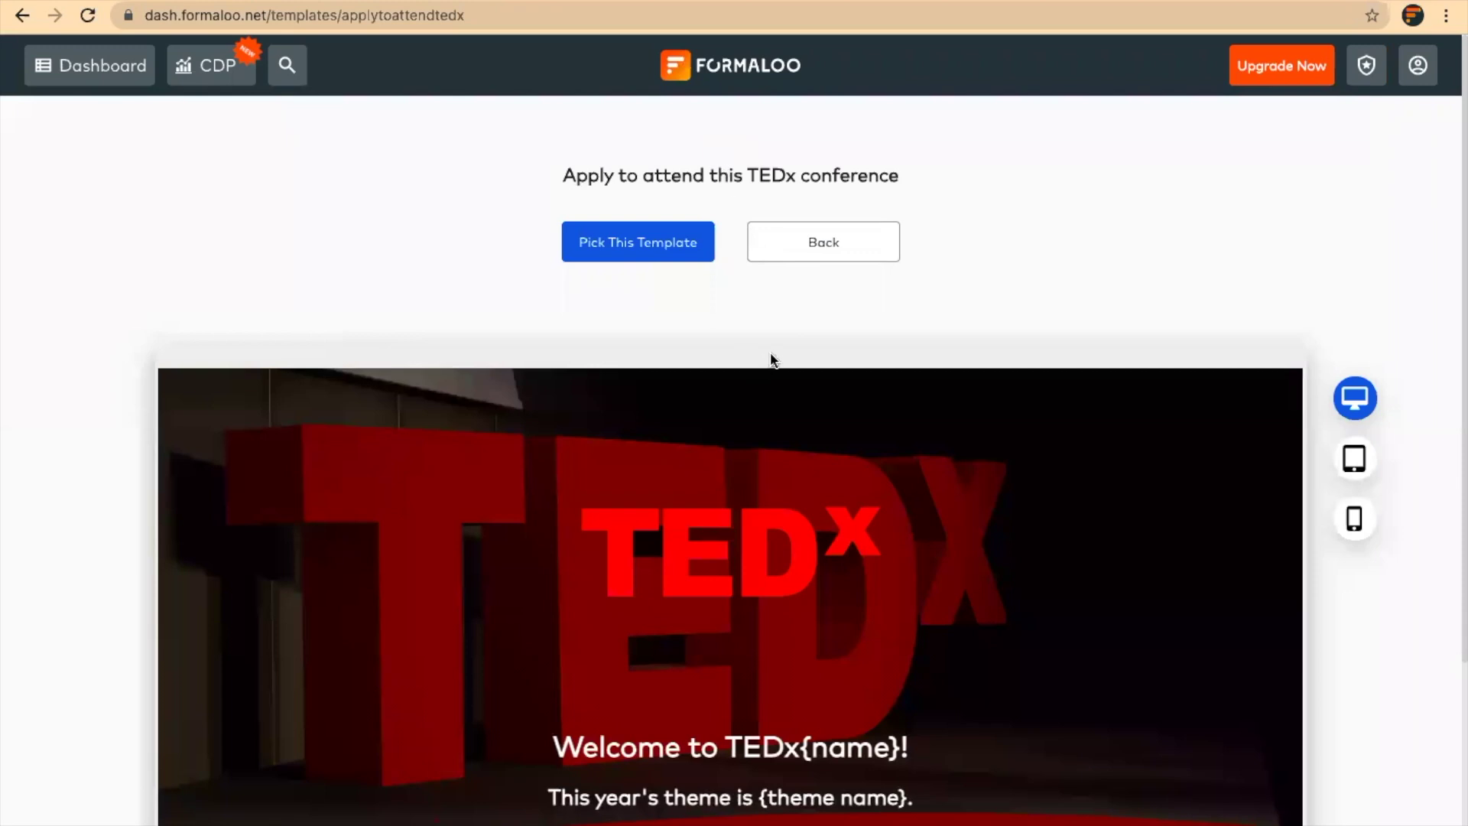
scroll(1235, 289, down, 2)
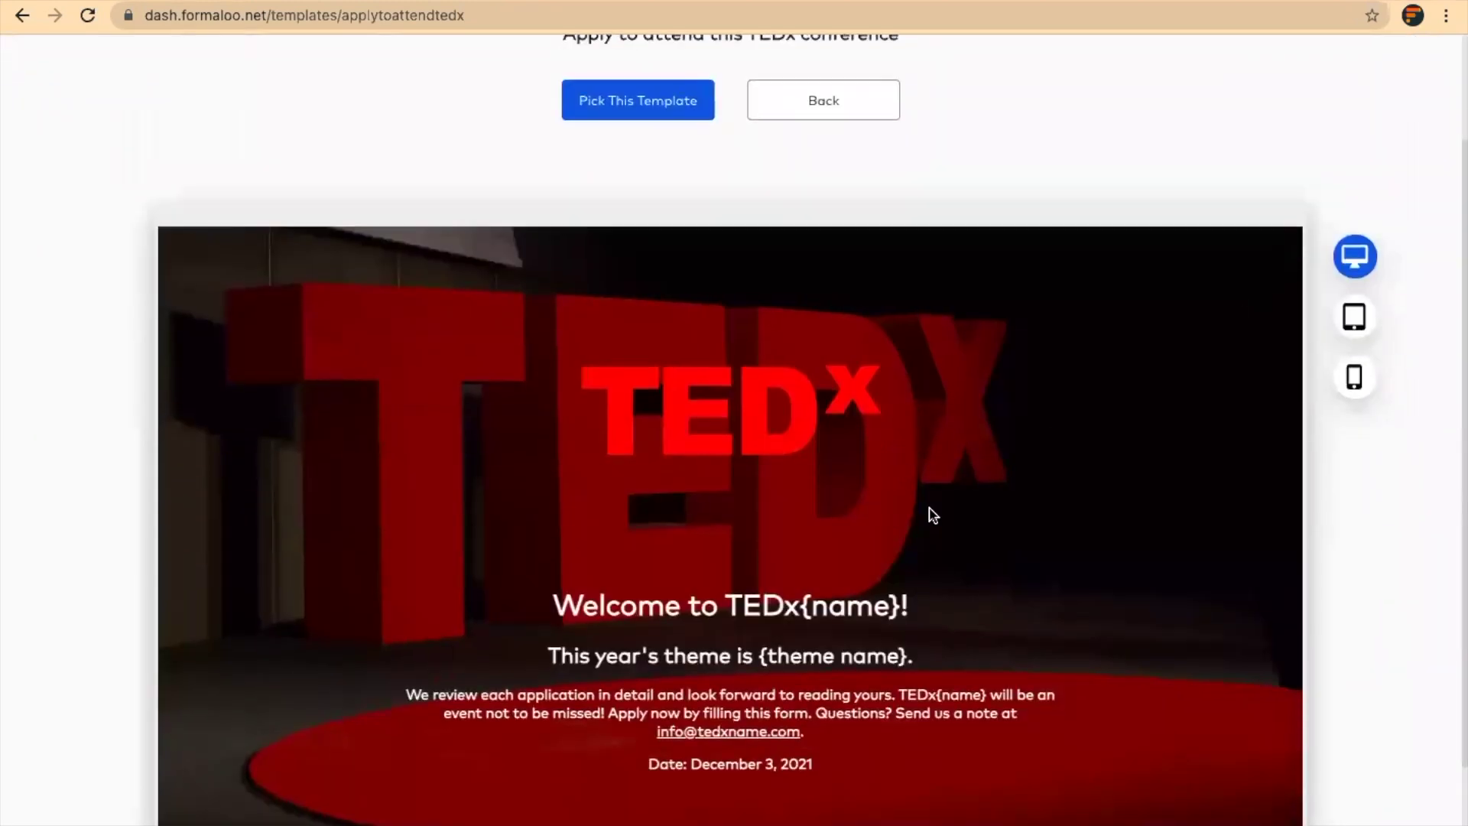
scroll(933, 515, down, 3)
scroll(933, 514, down, 4)
scroll(933, 514, down, 5)
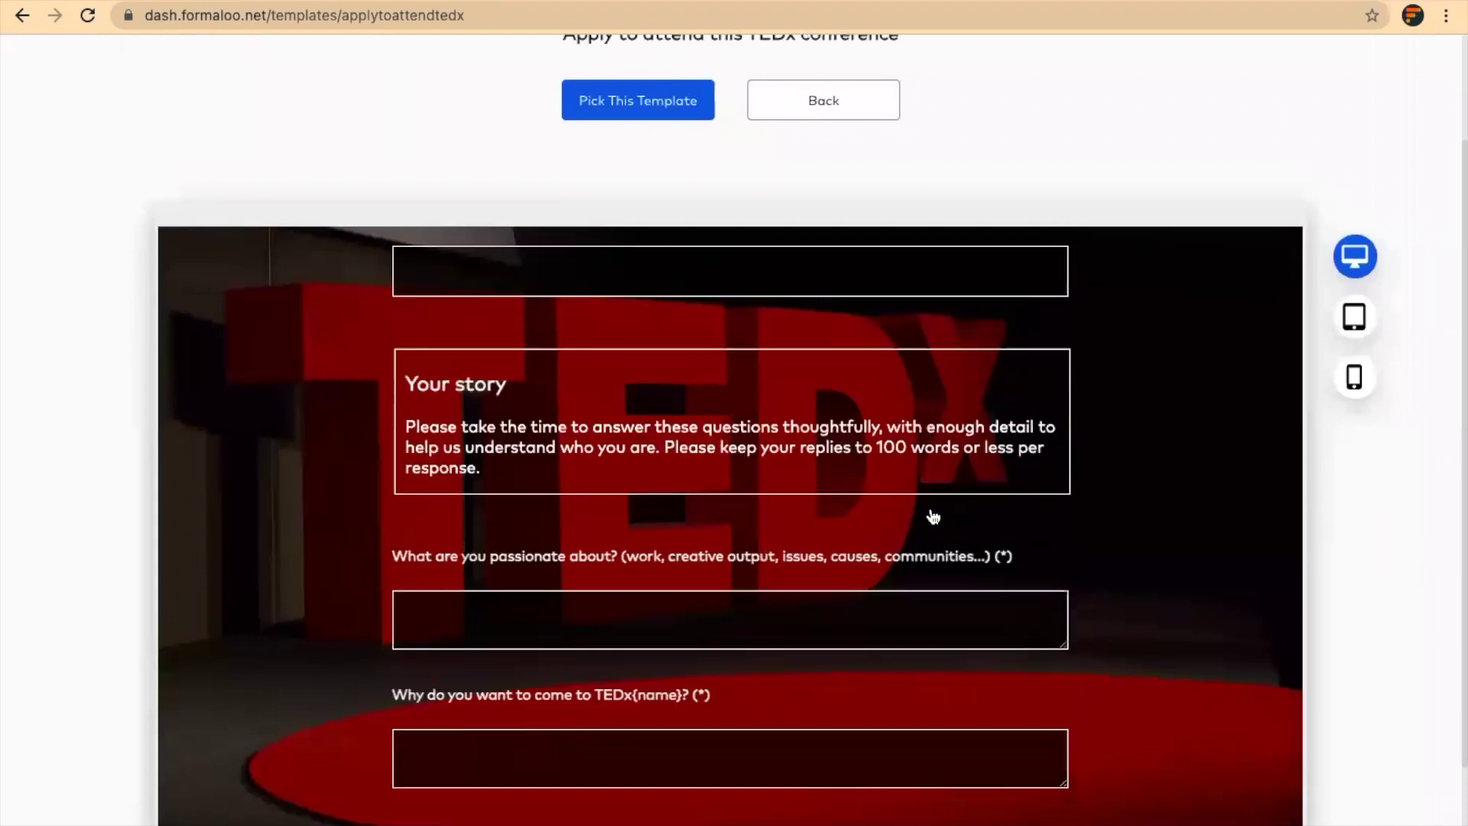
scroll(933, 514, down, 5)
scroll(929, 512, down, 4)
scroll(927, 511, up, 9)
scroll(841, 397, up, 13)
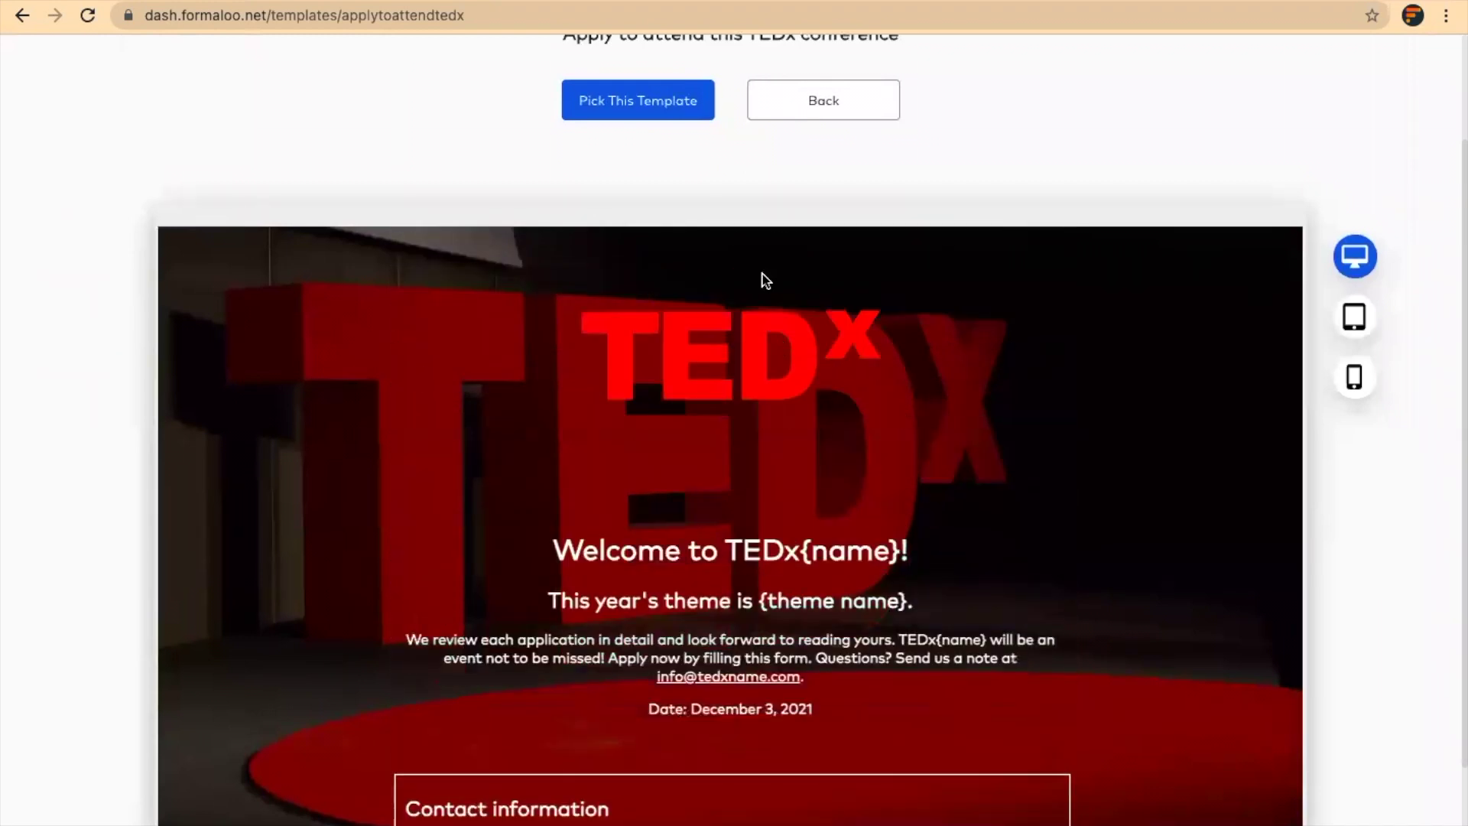
Step: Start a form from the TEDx template and delete the ' - Copy' suffix from its title
click(639, 105)
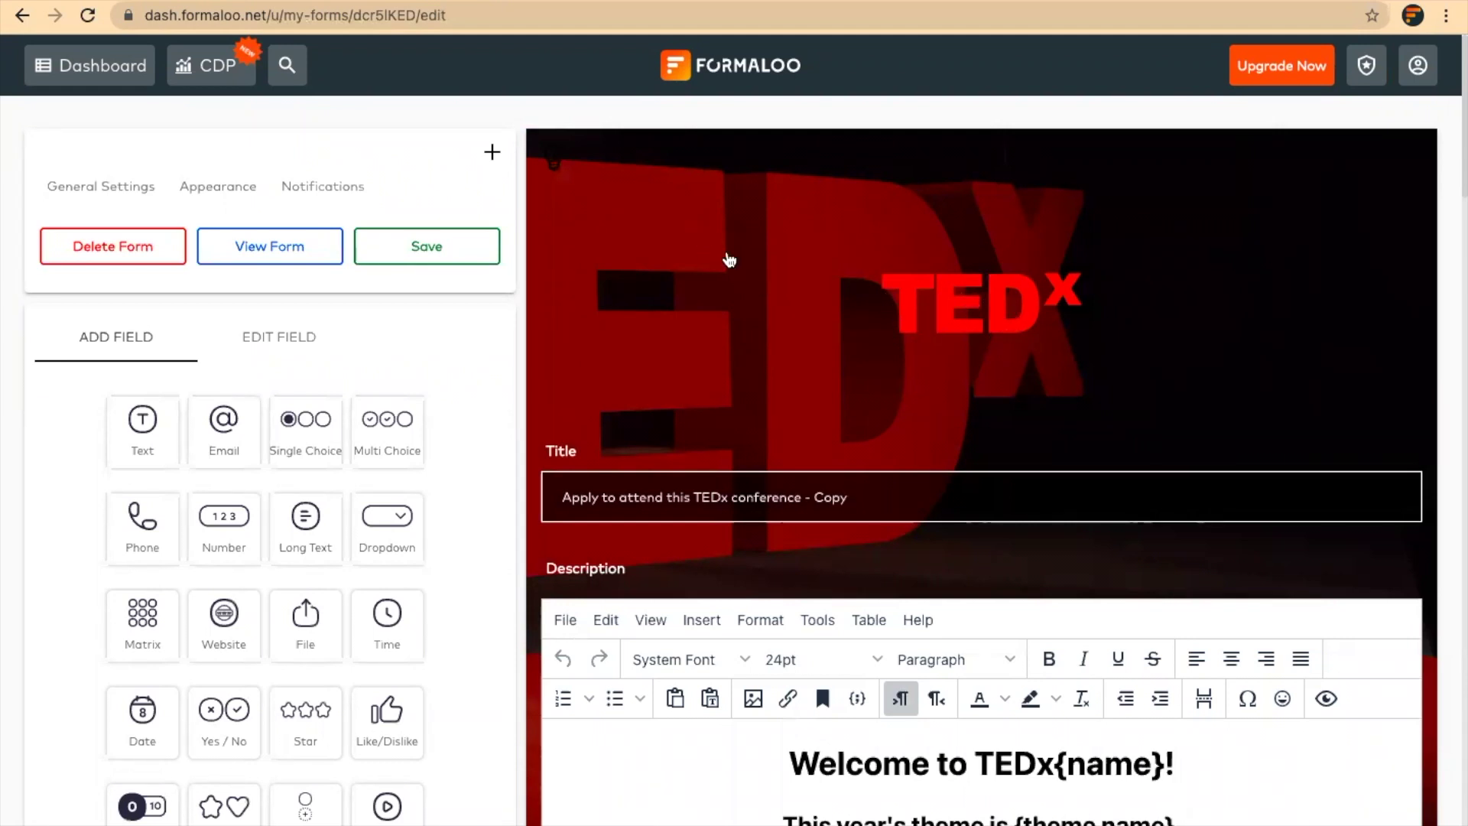
scroll(931, 343, down, 1)
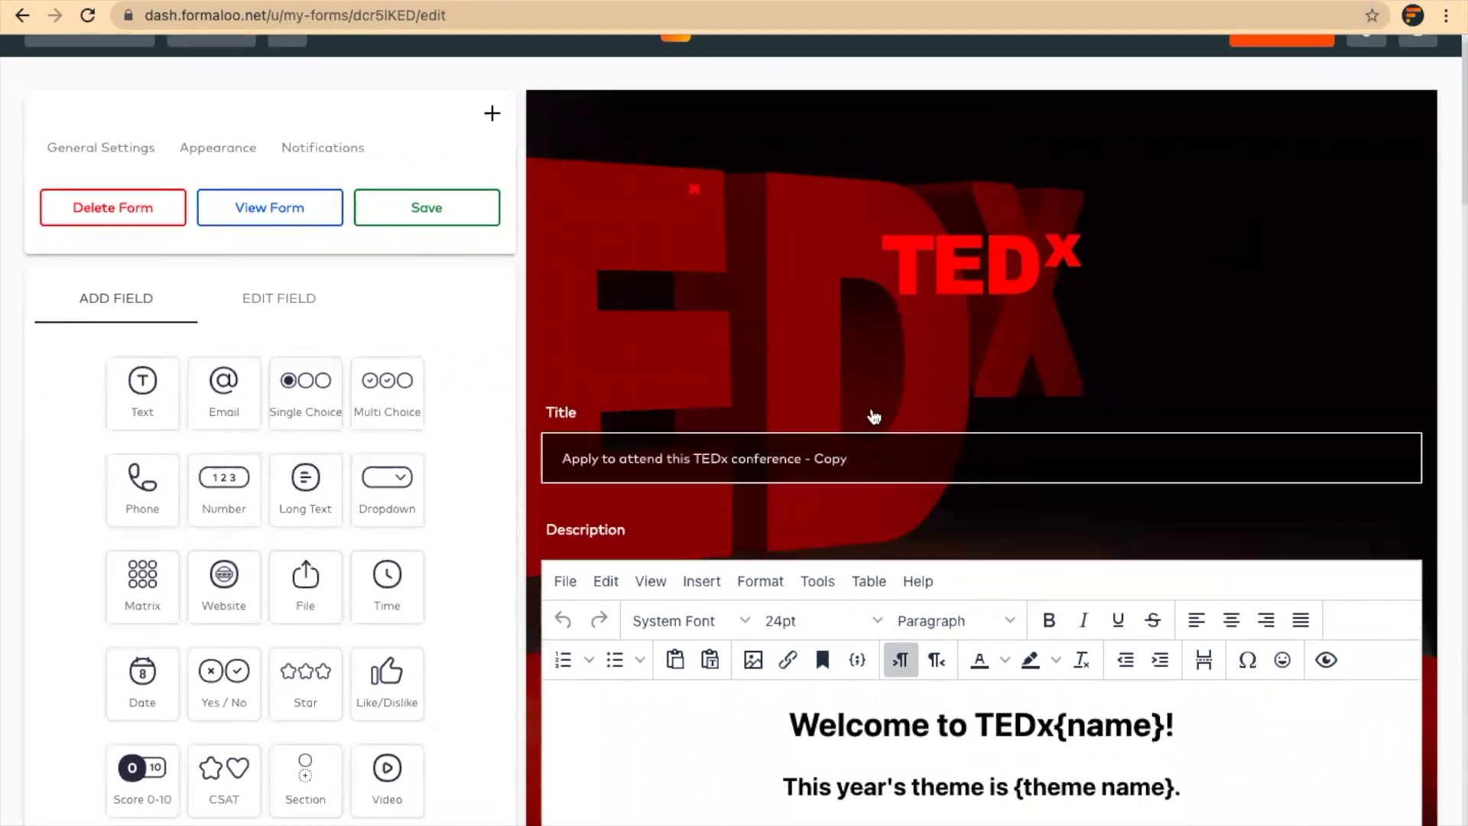
drag(850, 459, 802, 457)
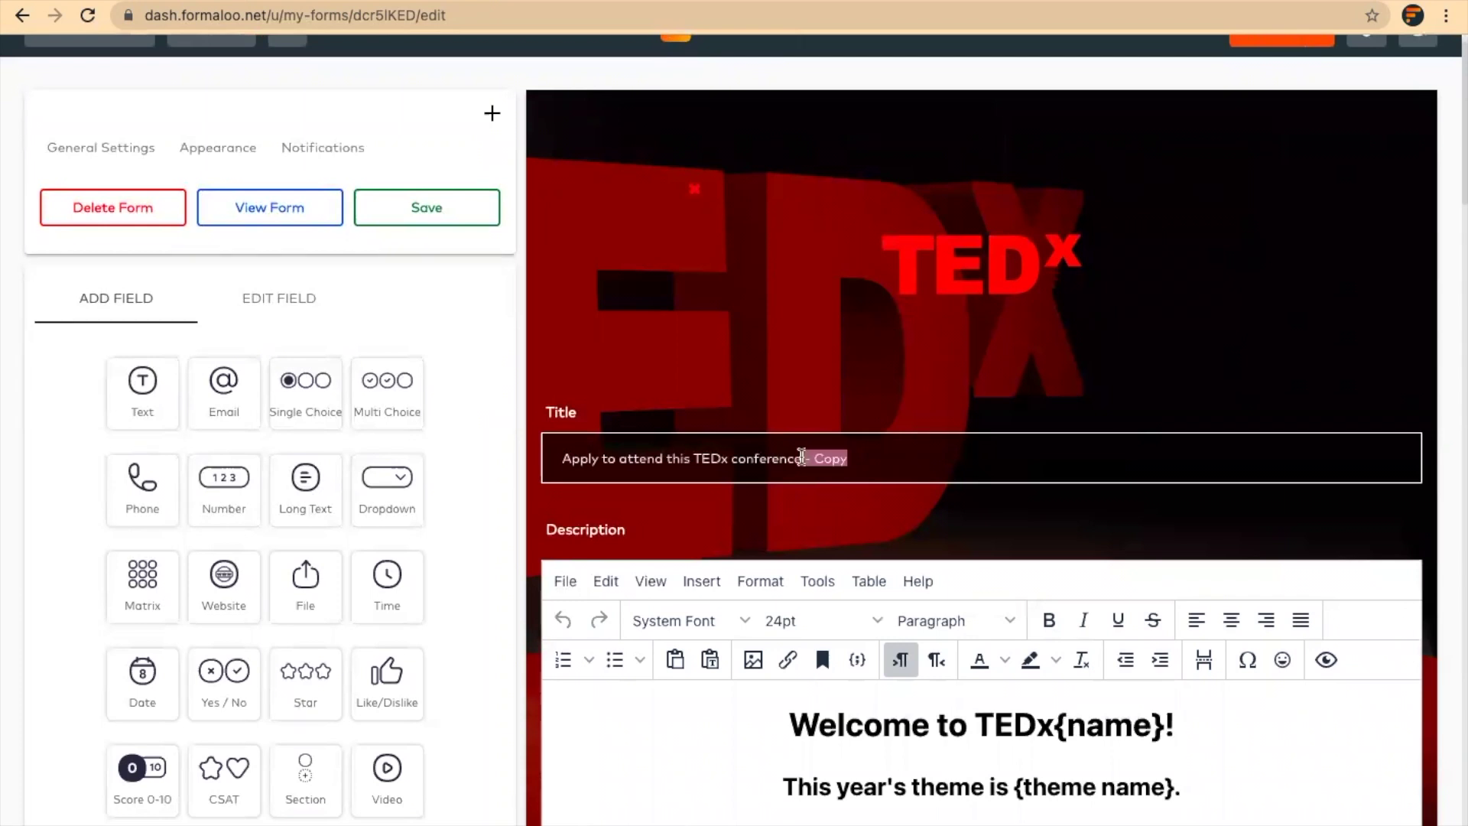
key(BackSpace)
click(197, 153)
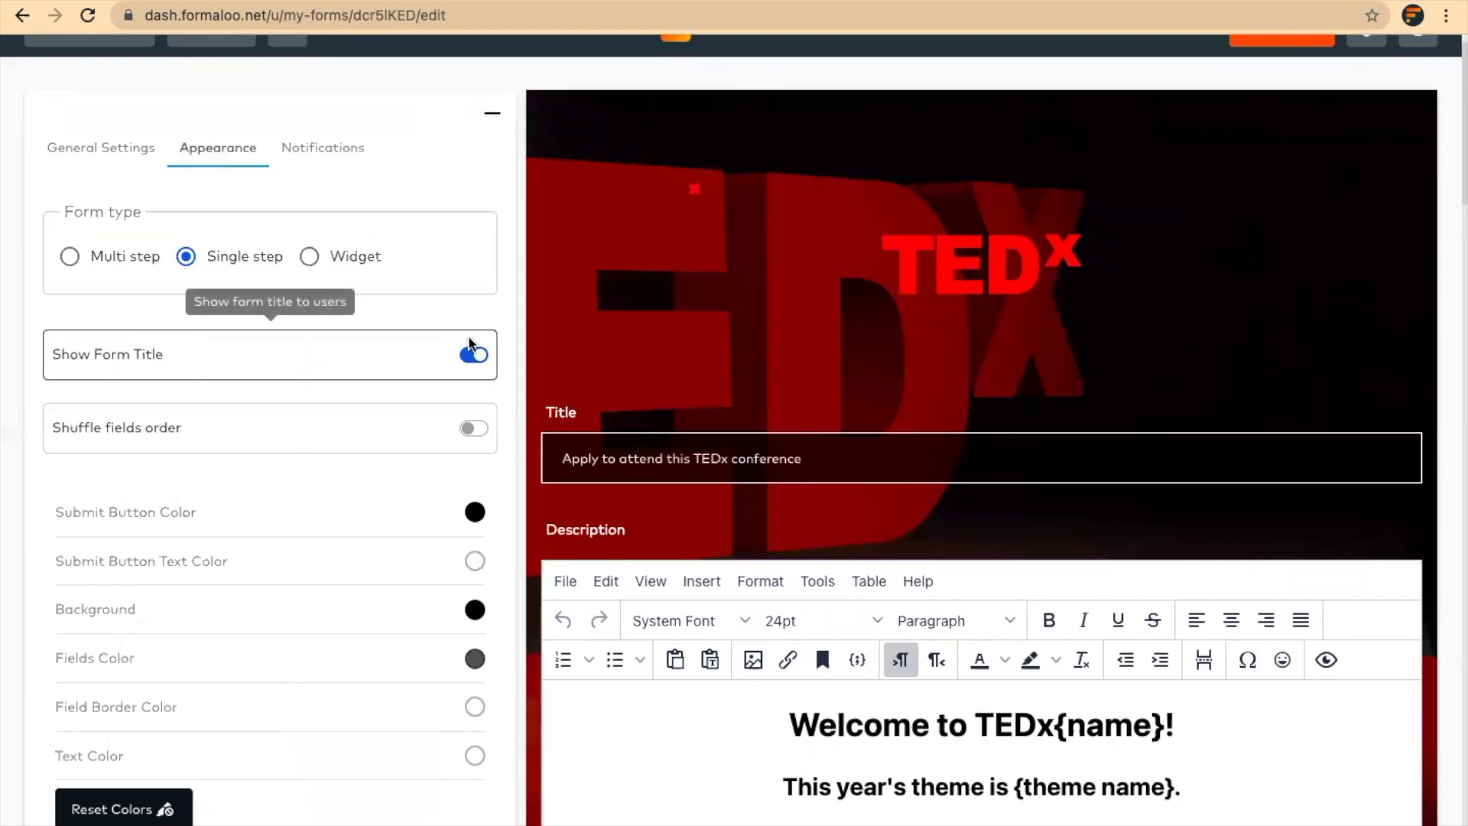
click(483, 120)
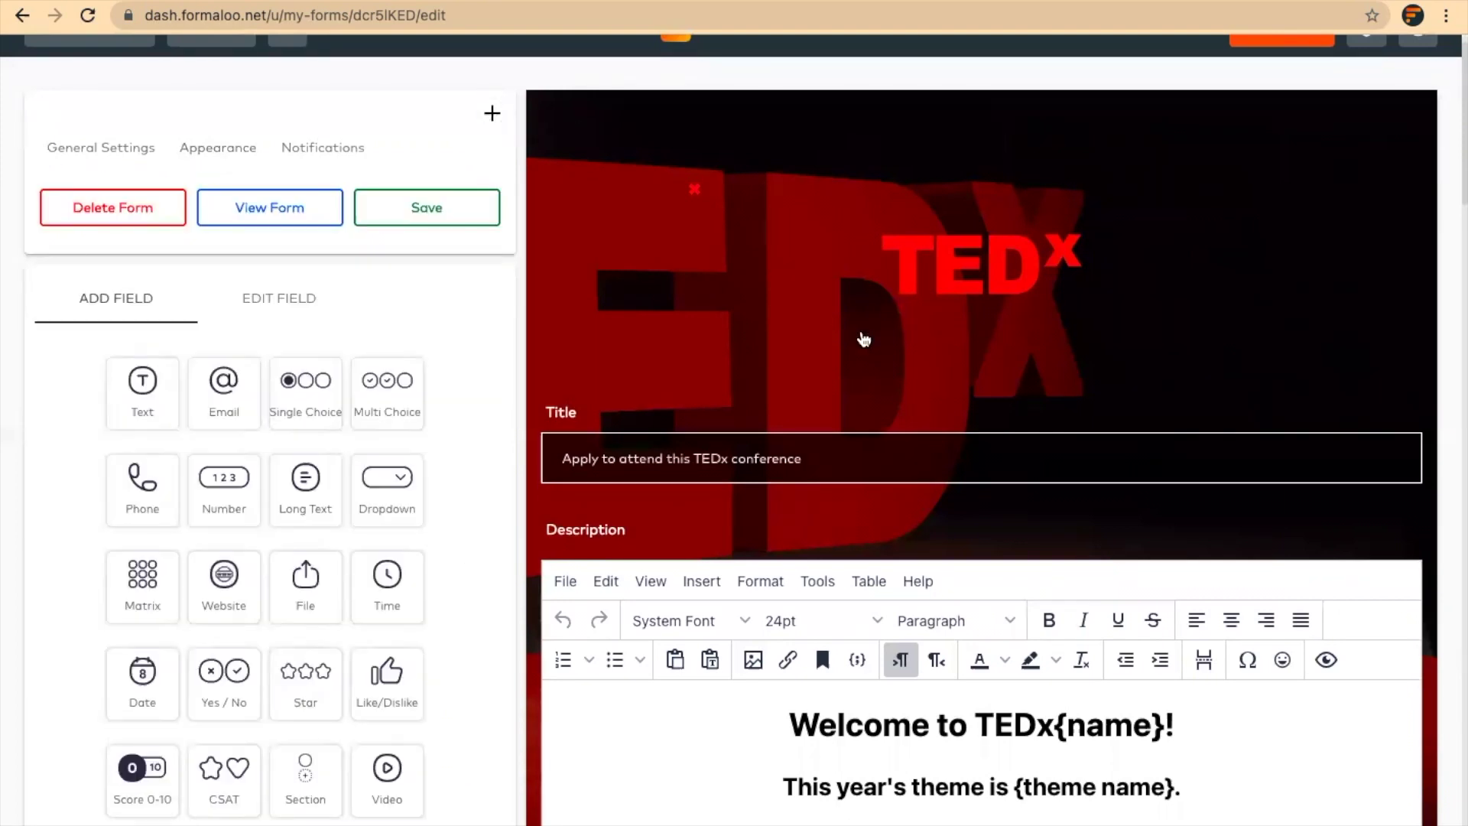
Step: Show the required, 255-character Full name field's settings under Contact information
scroll(863, 338, down, 3)
scroll(863, 337, down, 2)
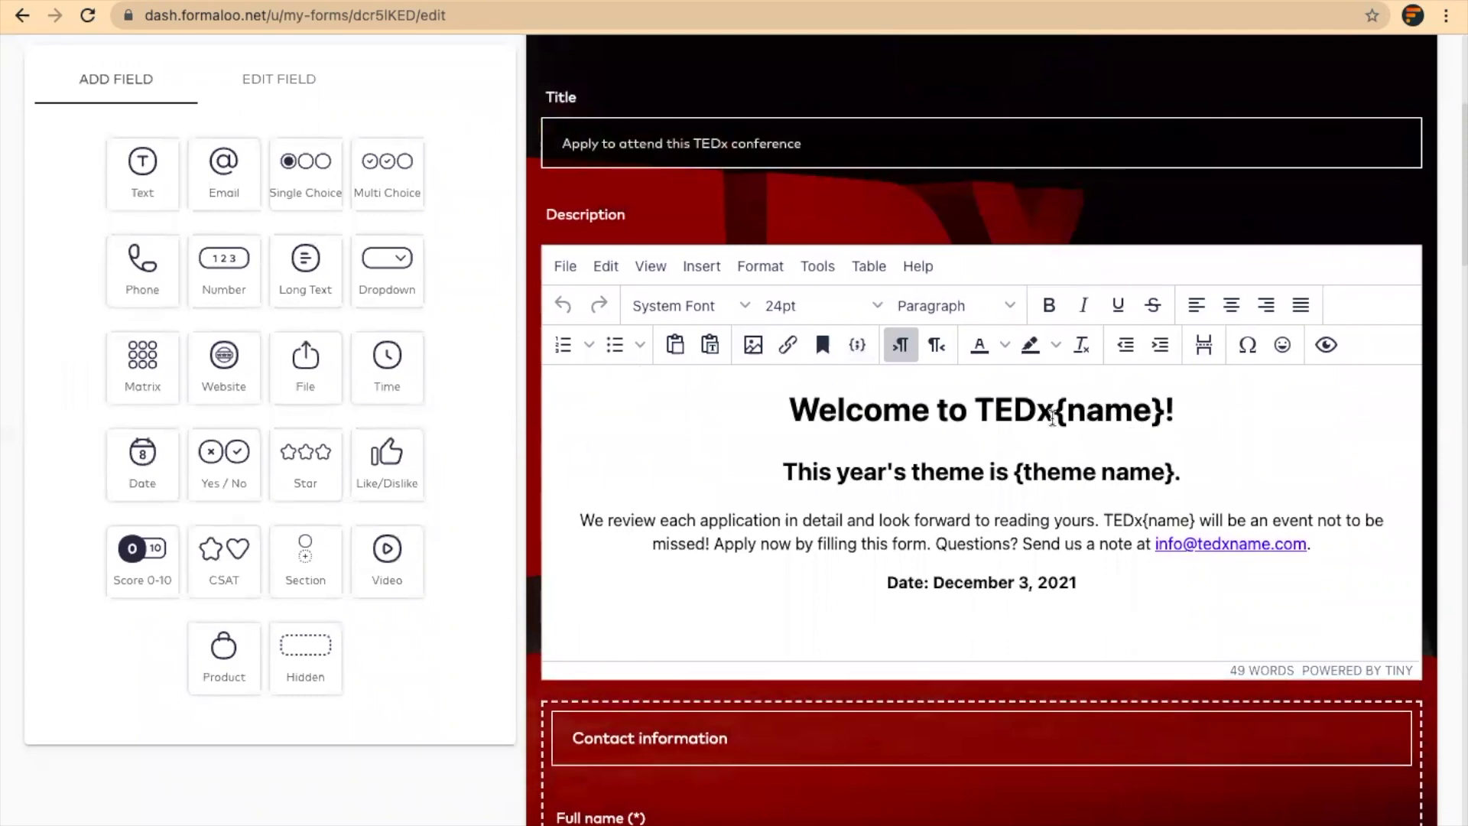
drag(1053, 417, 1160, 416)
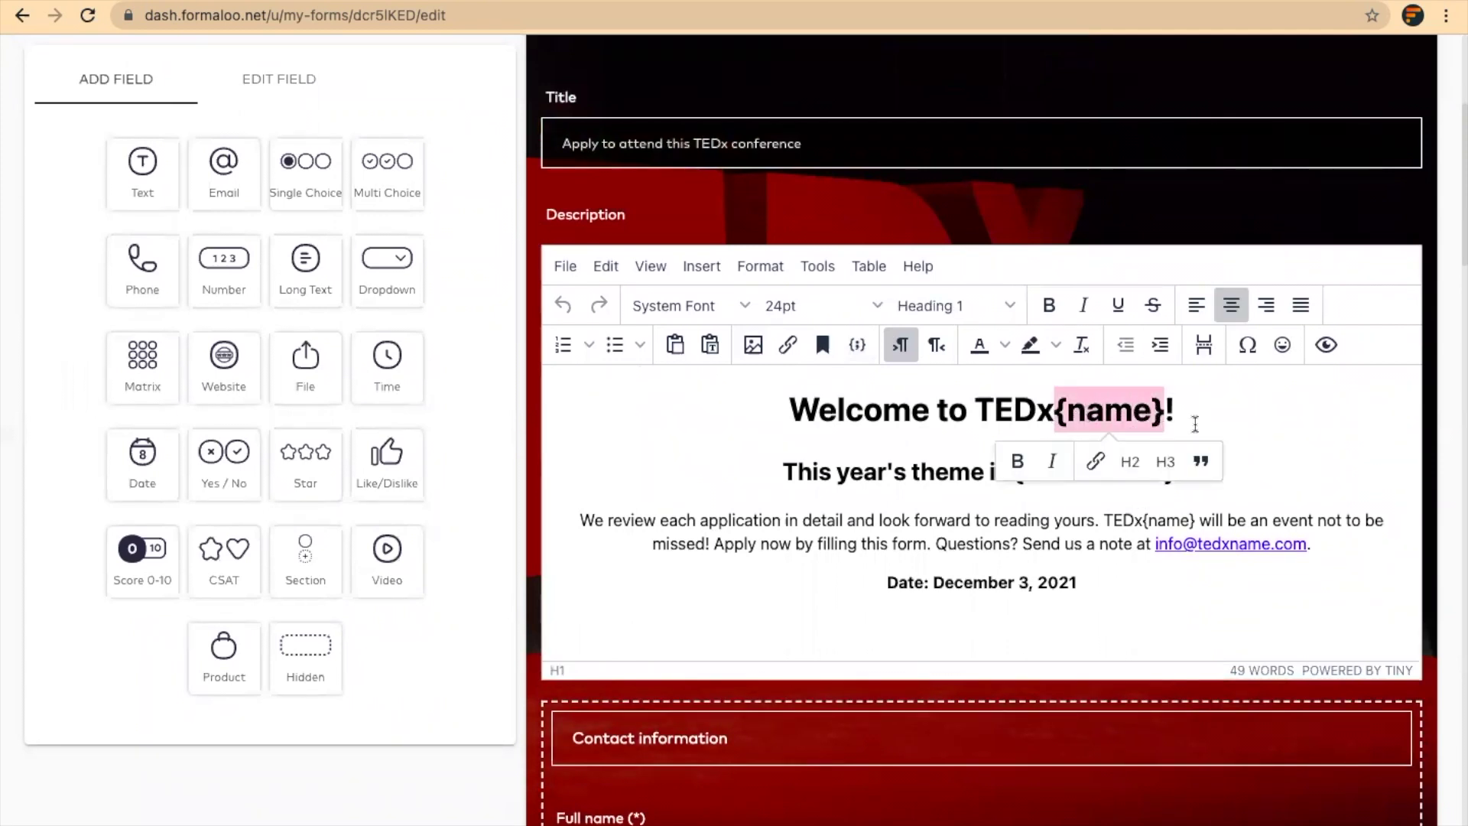
click(1195, 424)
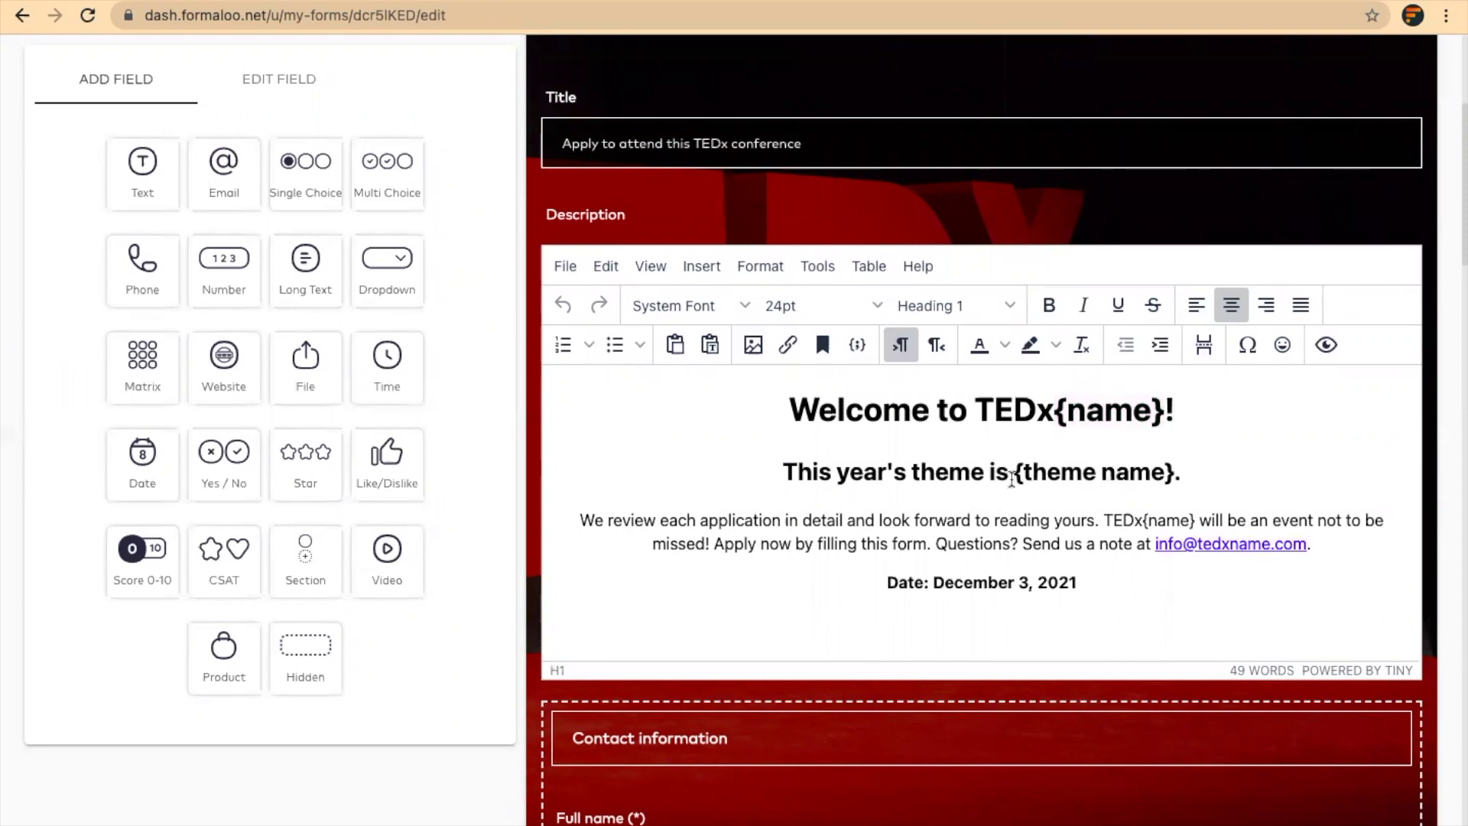
scroll(1011, 478, down, 2)
scroll(1012, 481, down, 6)
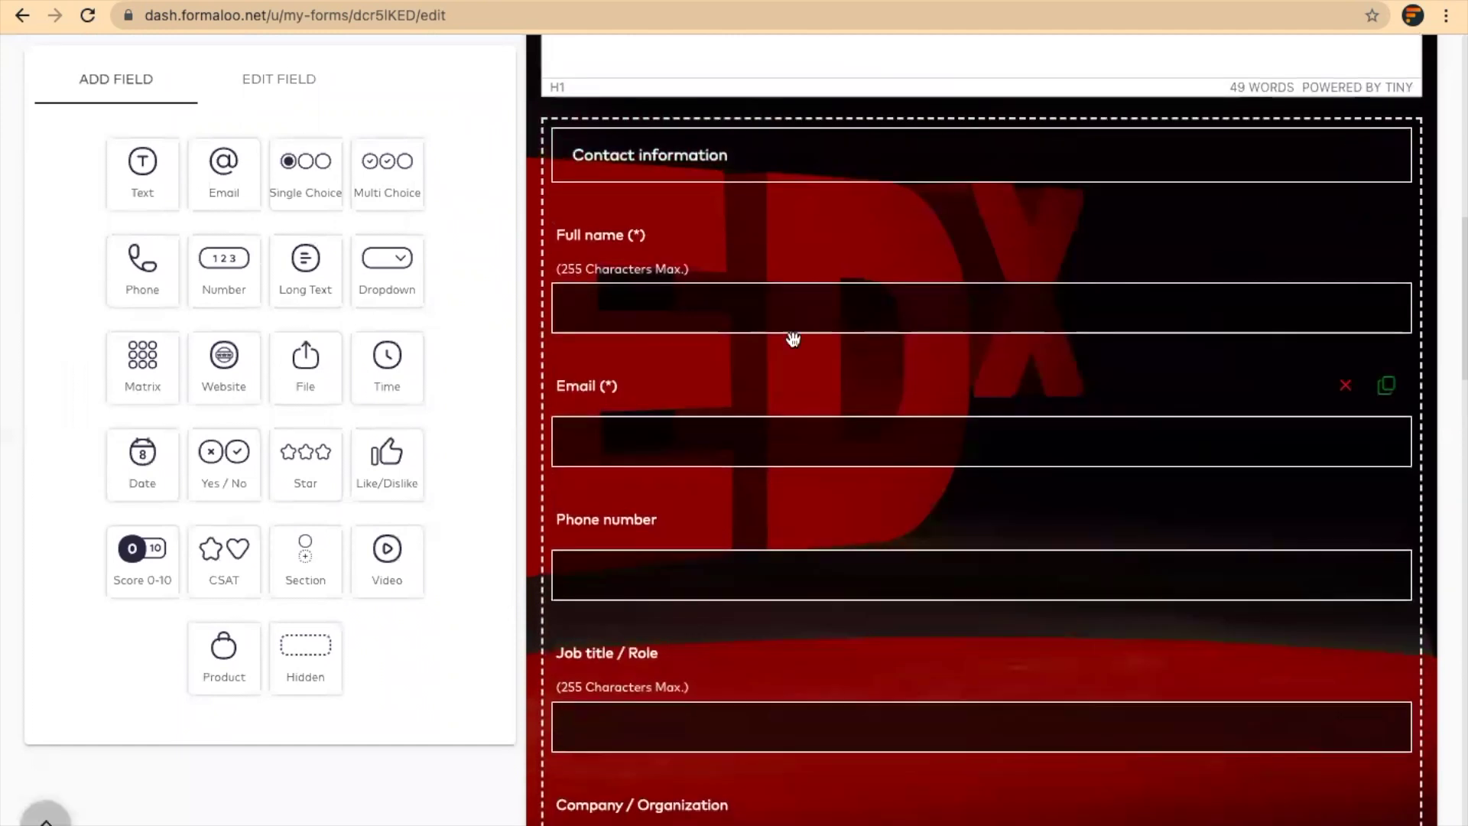
click(885, 162)
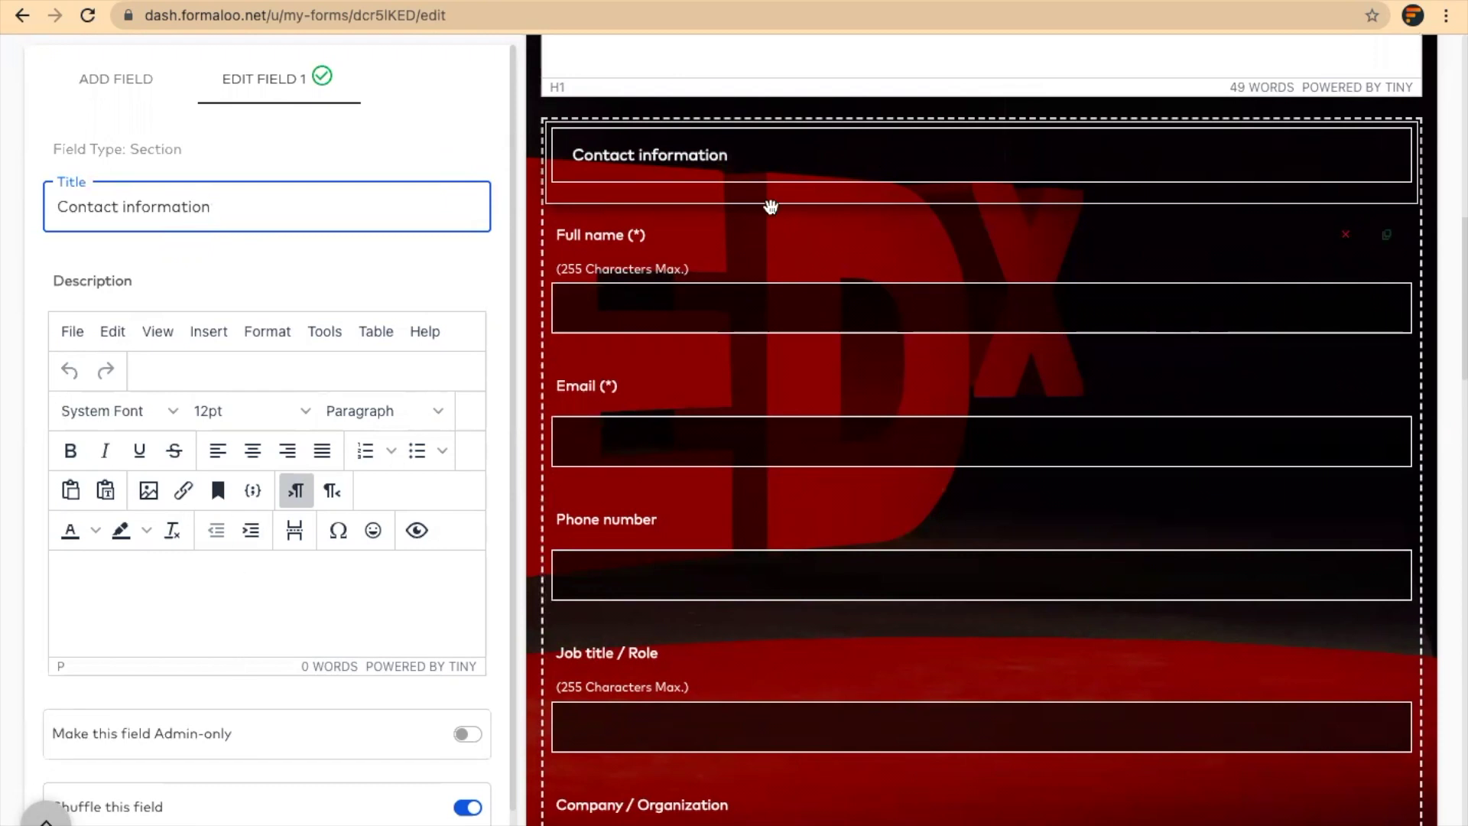
click(763, 251)
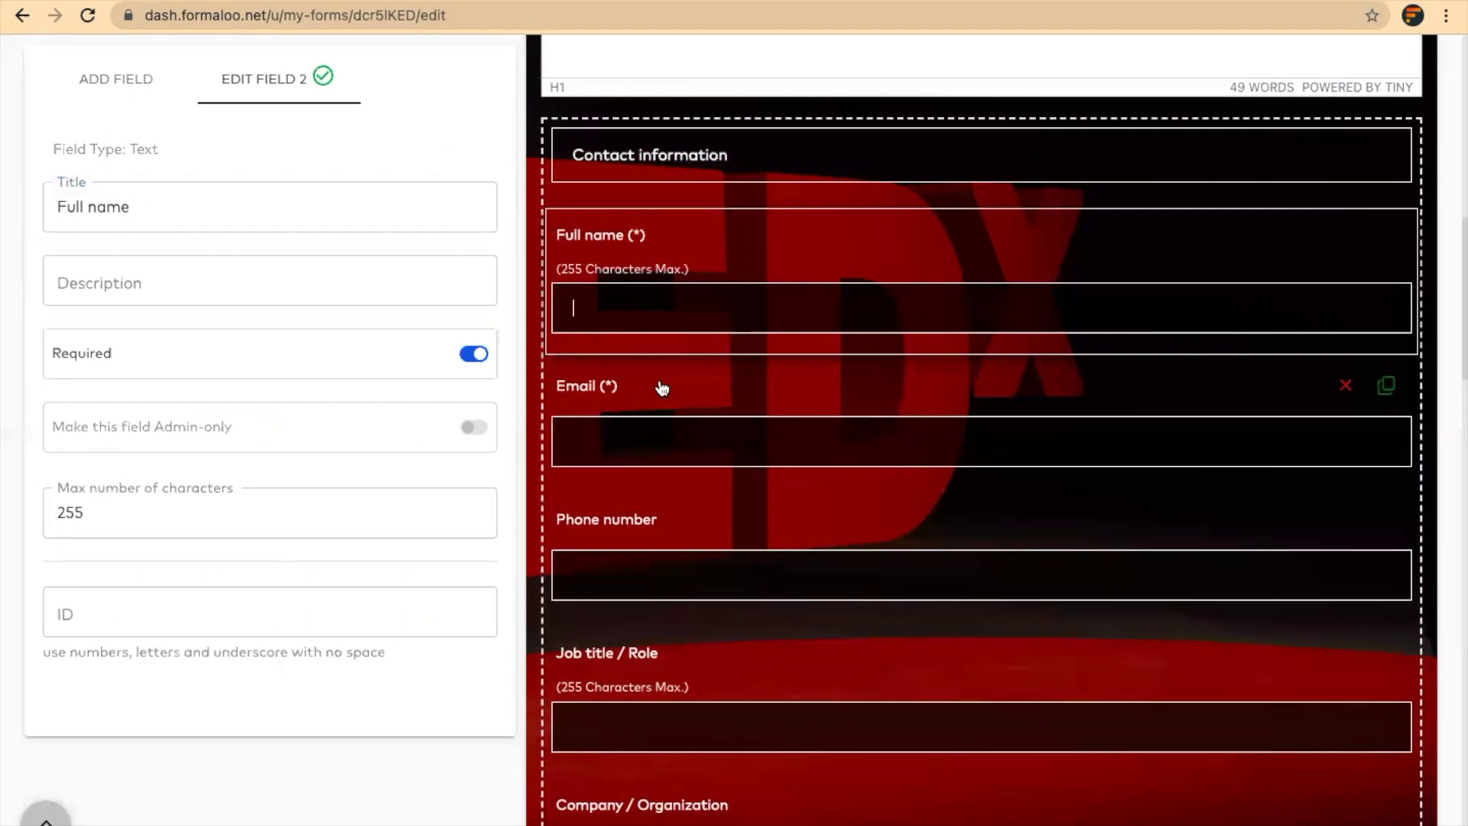
scroll(663, 388, down, 2)
scroll(662, 387, down, 2)
scroll(662, 387, down, 1)
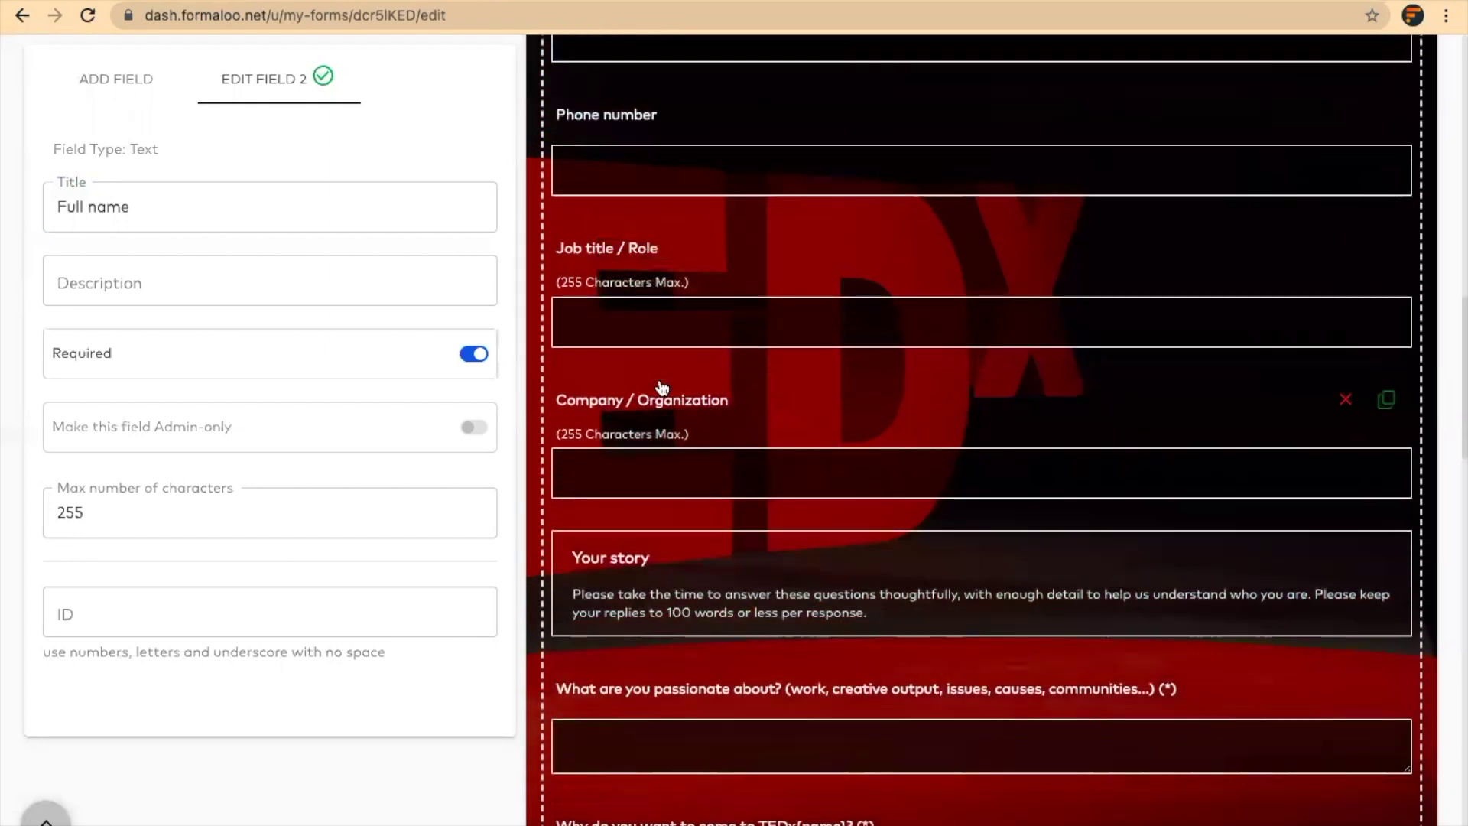
scroll(662, 387, down, 2)
scroll(662, 387, down, 1)
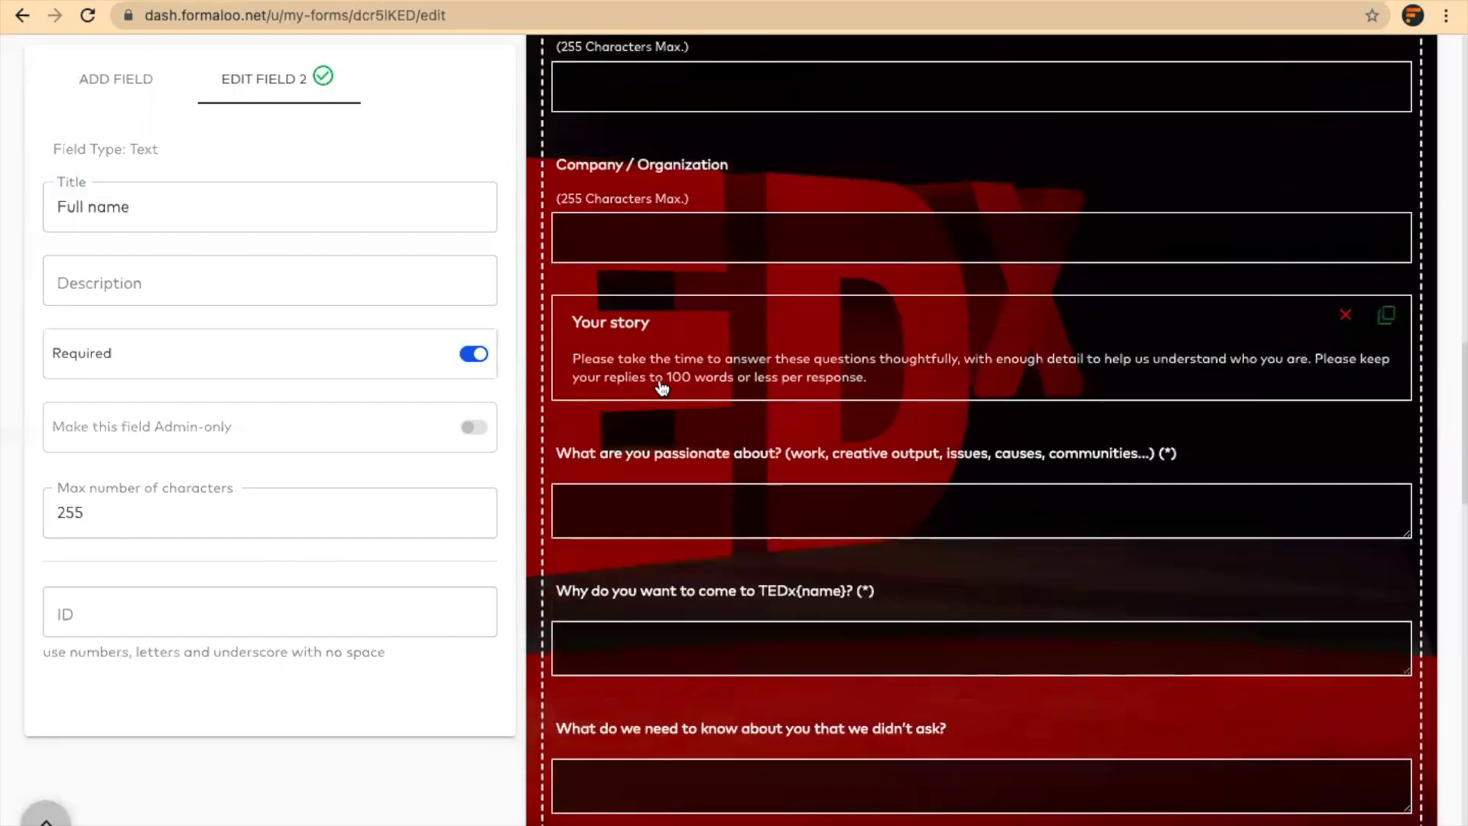
scroll(662, 388, down, 1)
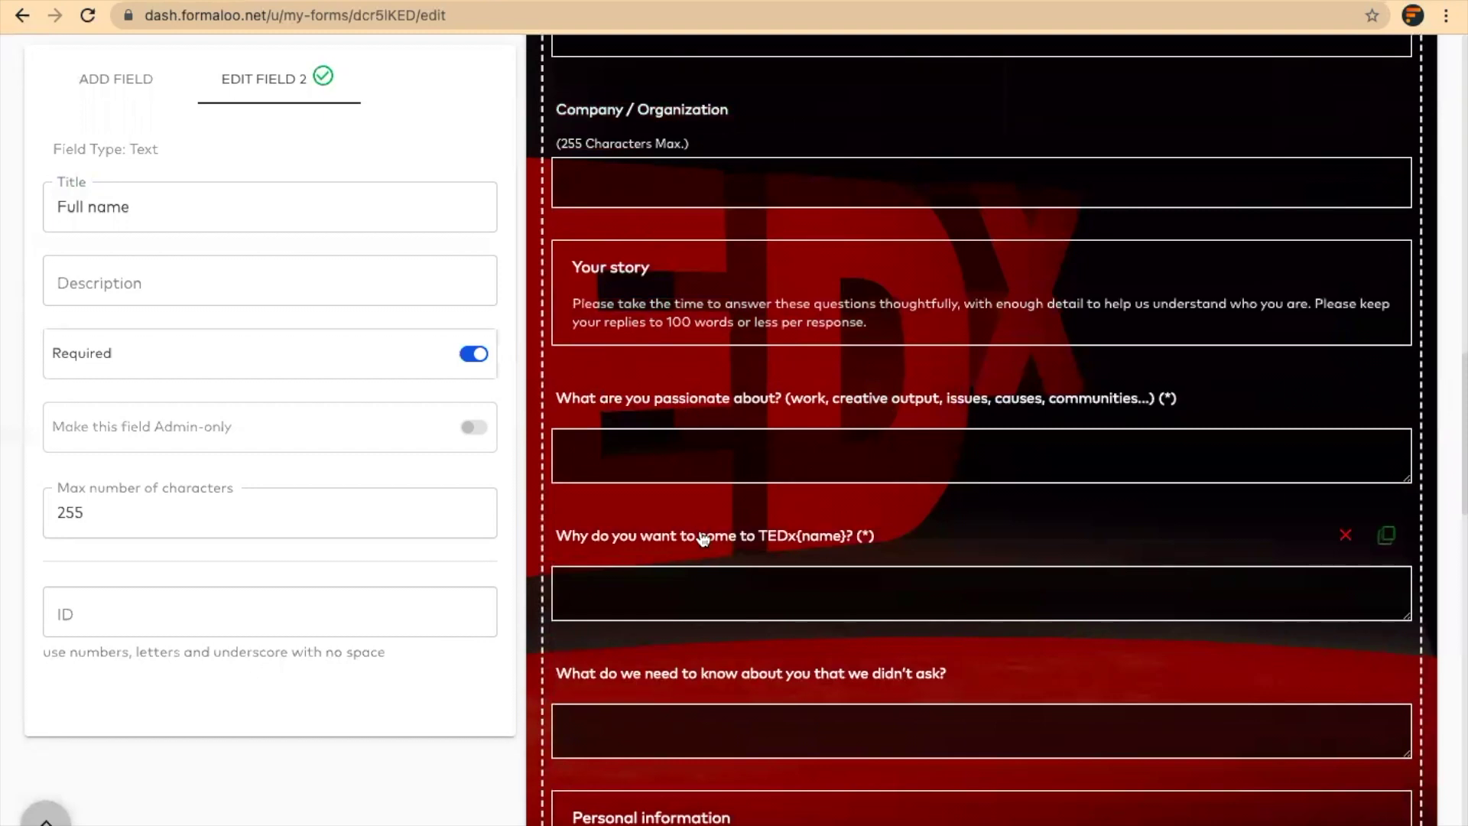
scroll(692, 539, down, 1)
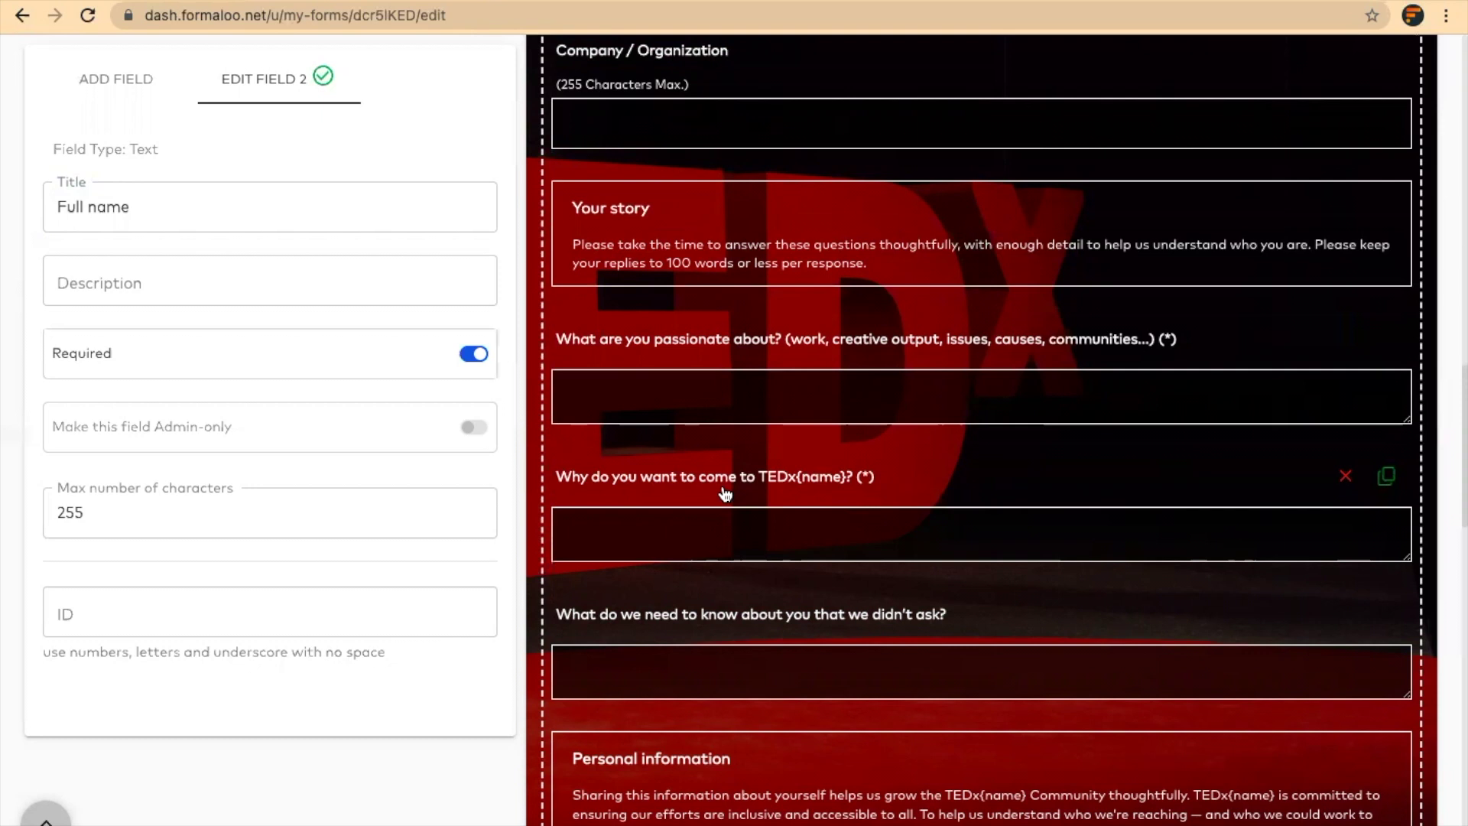
scroll(725, 494, down, 2)
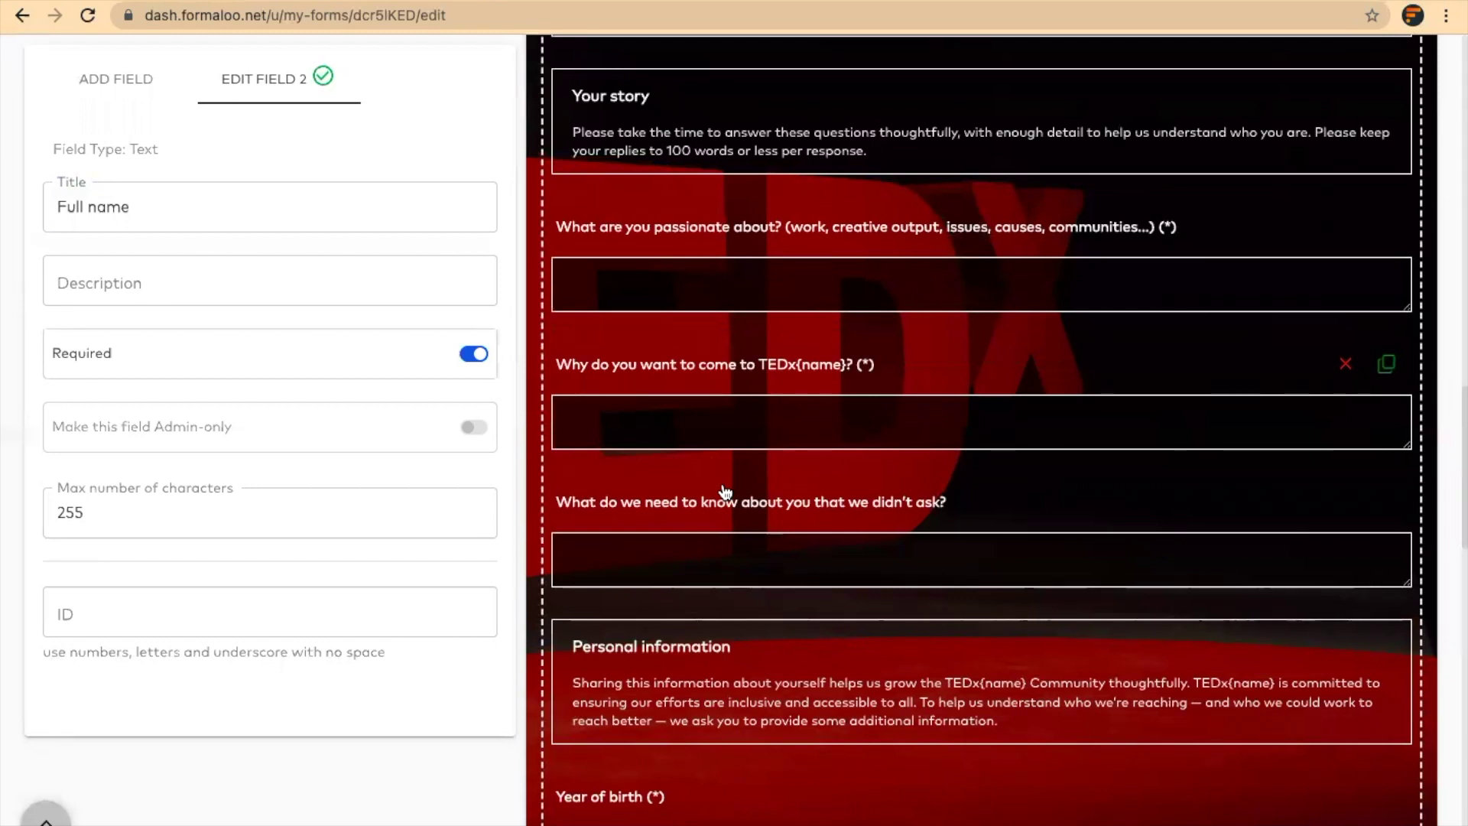
scroll(725, 493, down, 1)
scroll(724, 493, down, 2)
scroll(725, 493, down, 3)
scroll(725, 493, down, 1)
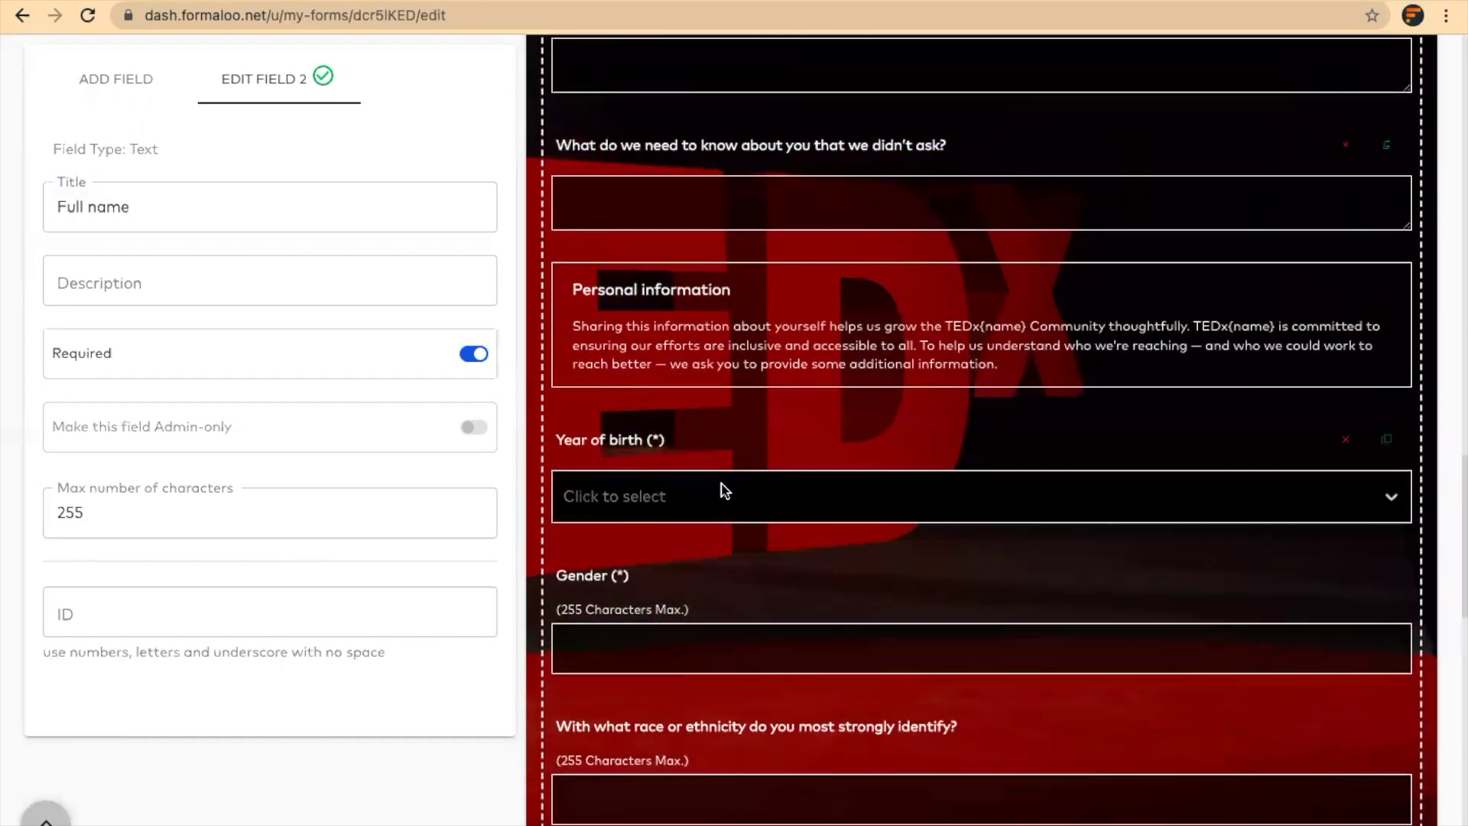
scroll(725, 493, down, 2)
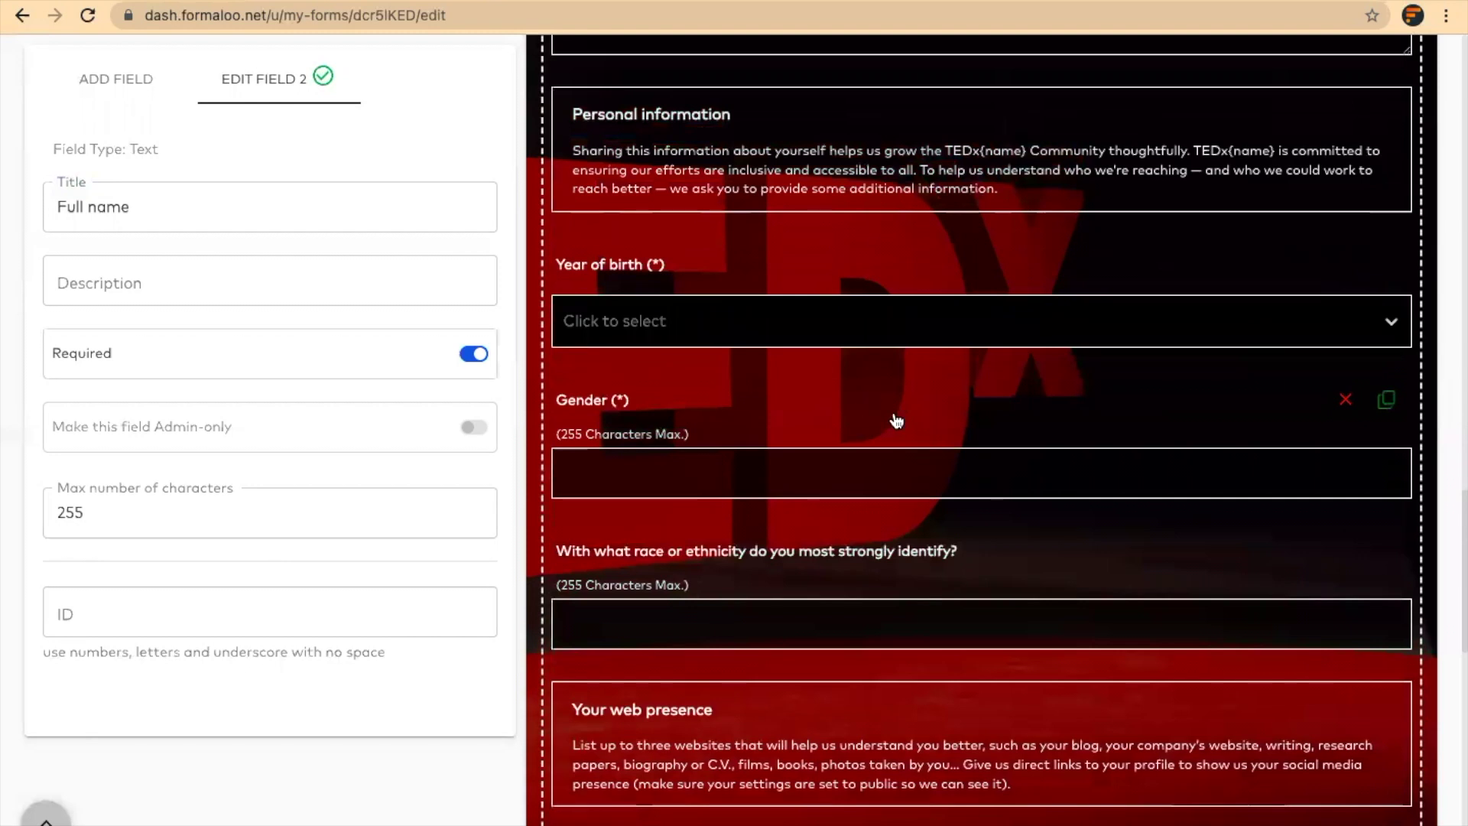
scroll(1017, 424, down, 2)
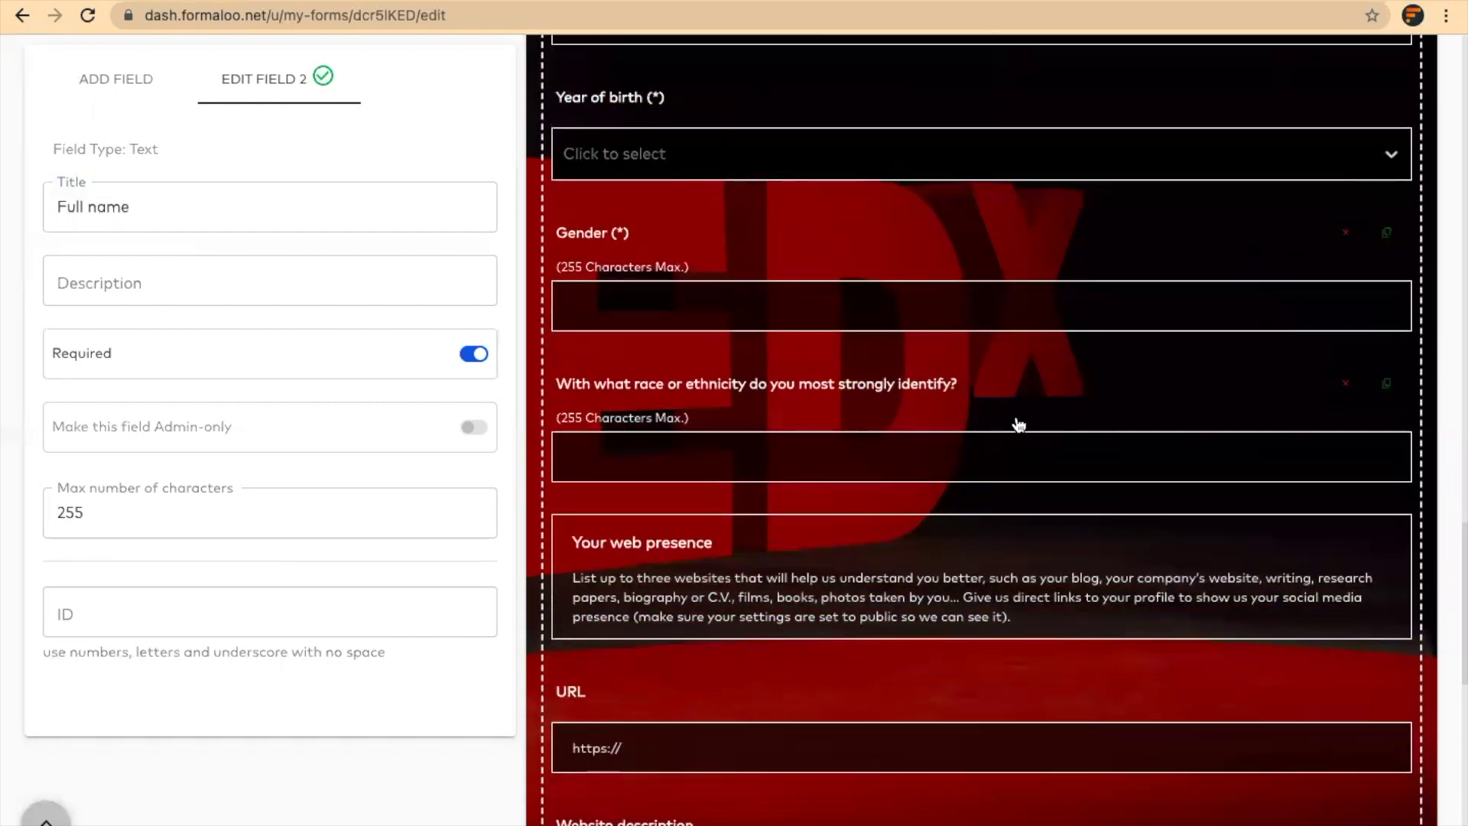
scroll(1018, 424, down, 3)
scroll(1016, 416, down, 2)
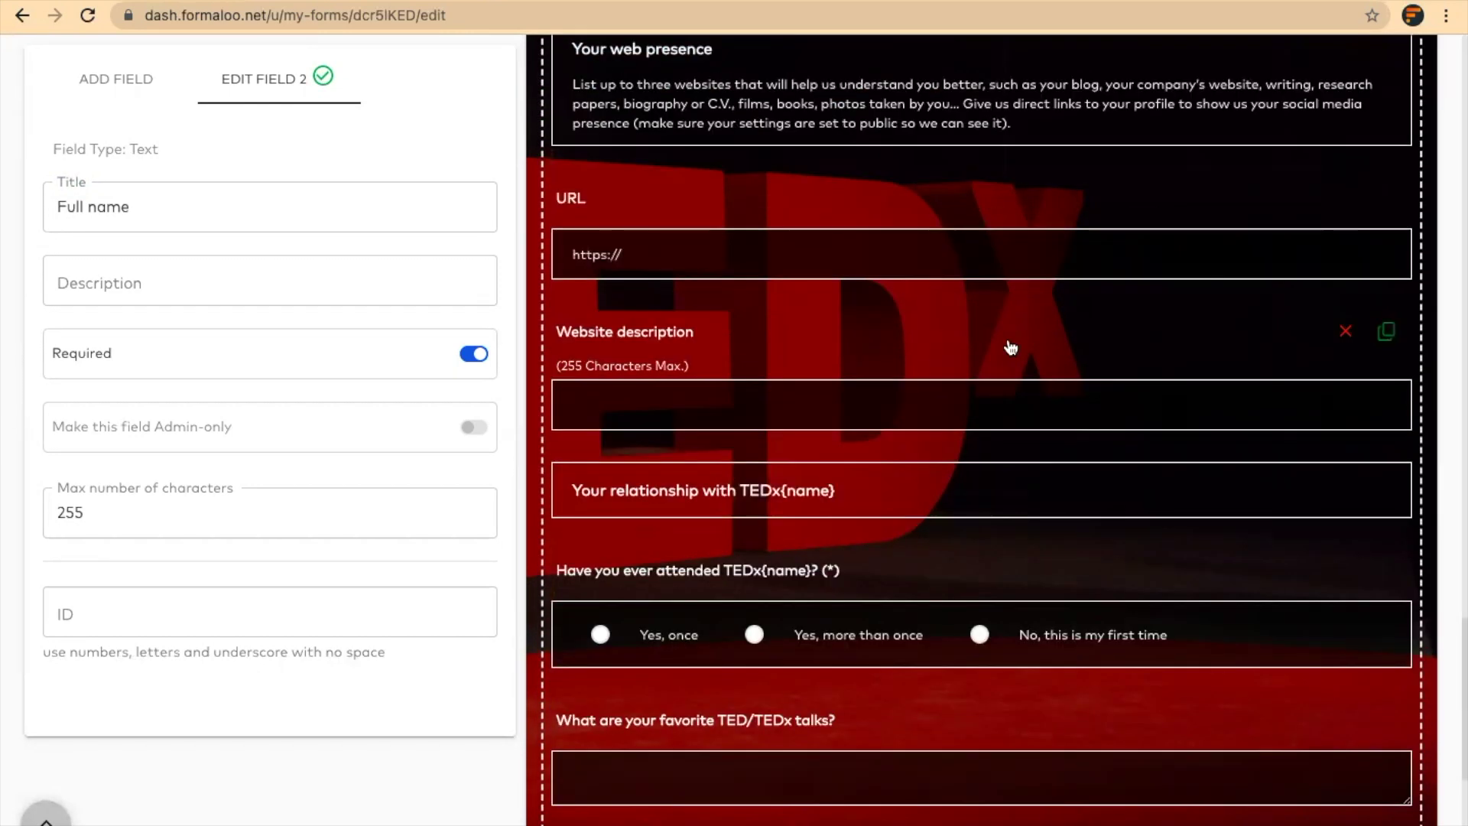
scroll(1006, 337, down, 2)
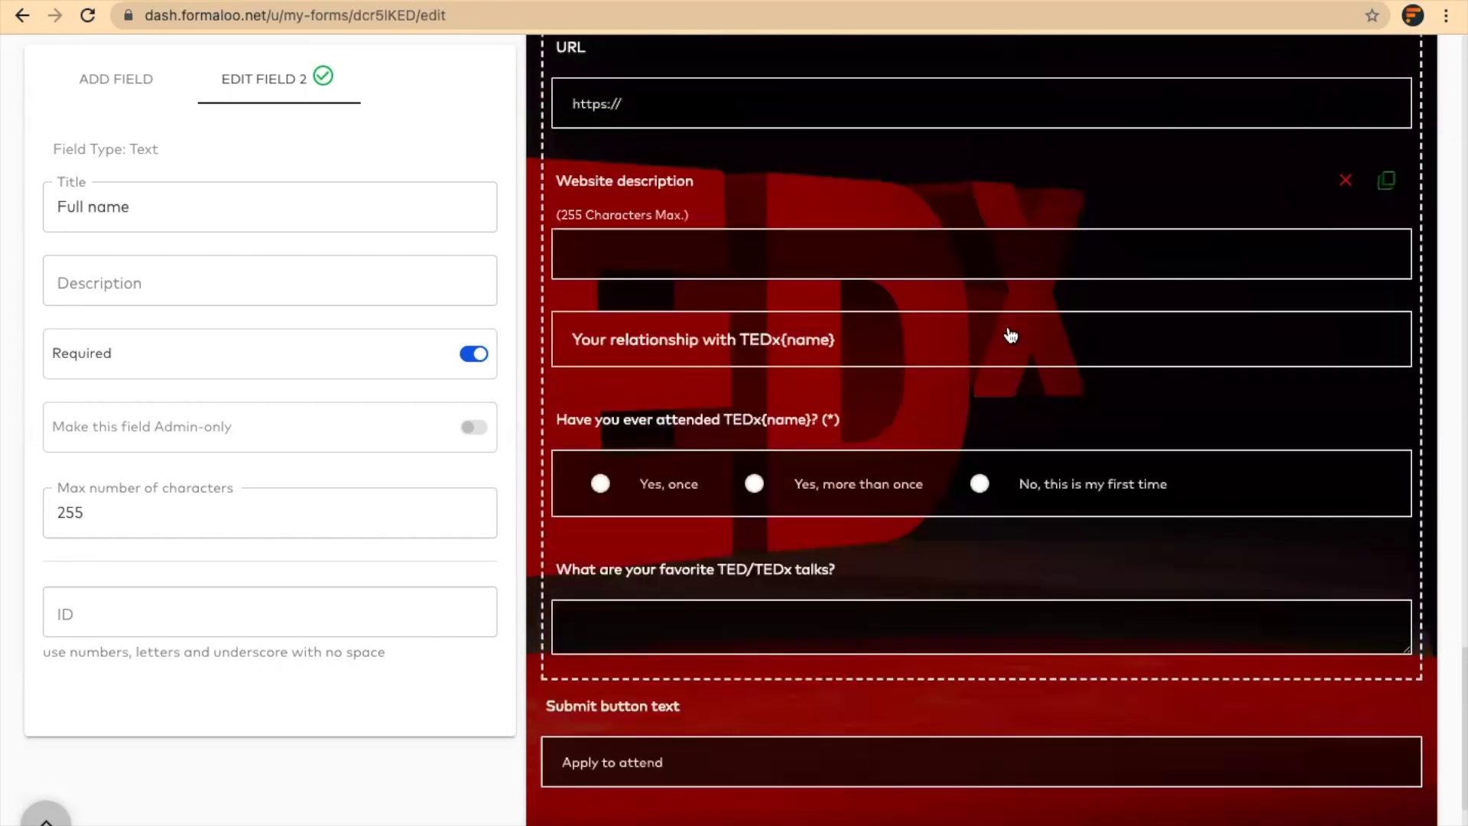
scroll(967, 393, down, 2)
scroll(968, 391, down, 1)
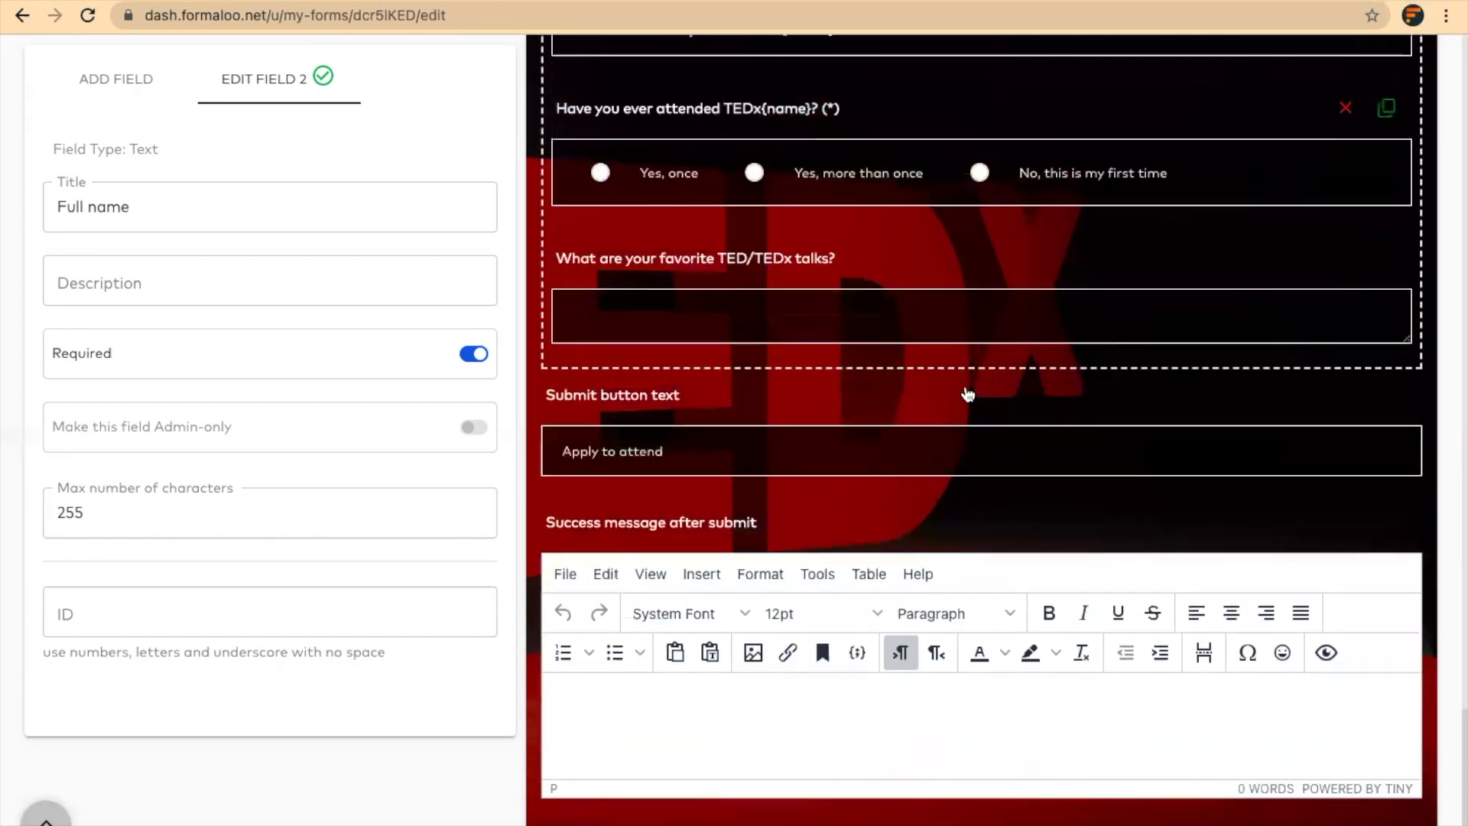
scroll(967, 389, up, 1)
scroll(967, 386, up, 10)
scroll(967, 386, up, 7)
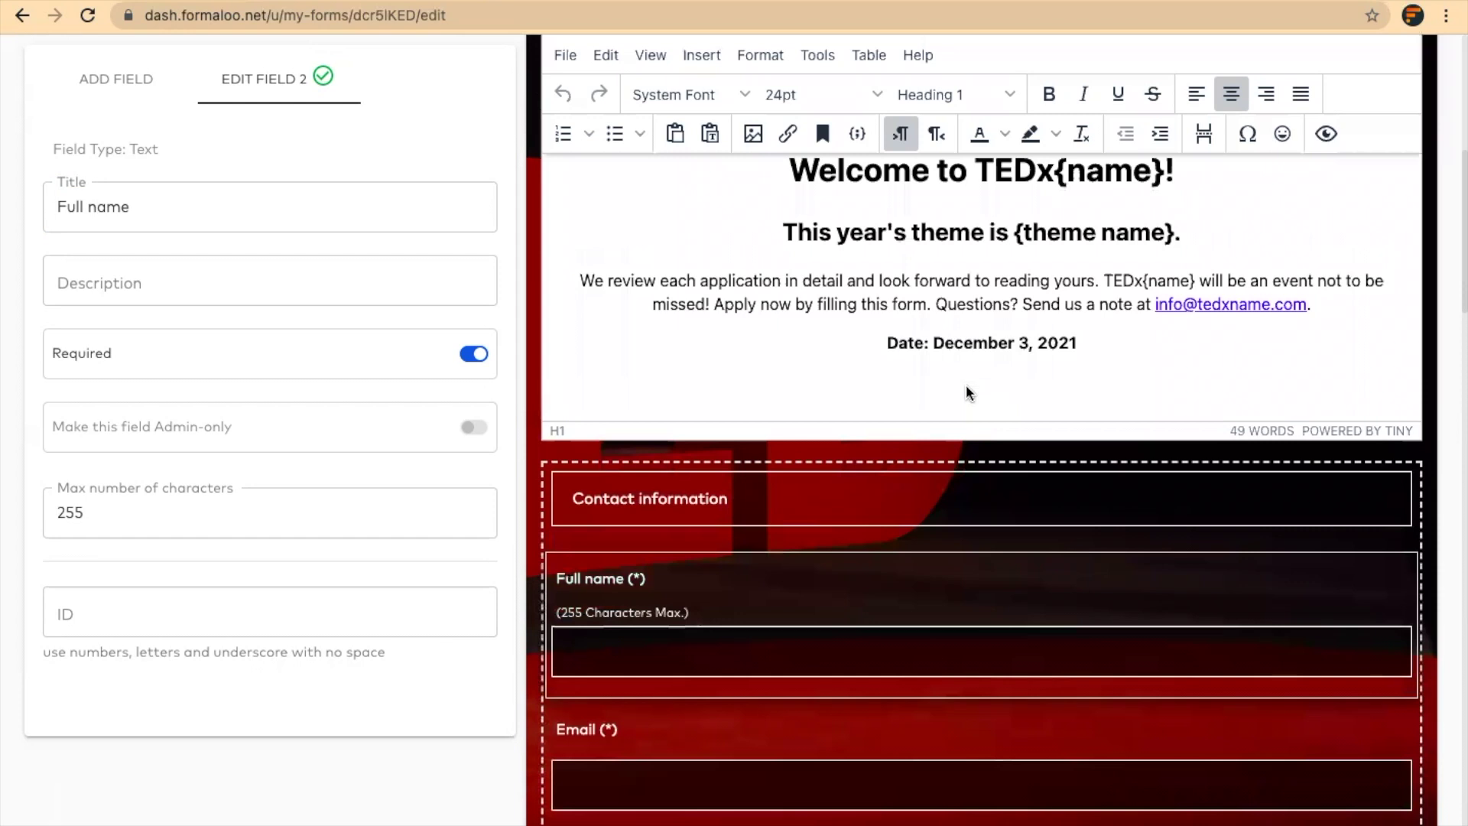
scroll(965, 384, down, 1)
scroll(967, 385, up, 1)
scroll(966, 384, up, 6)
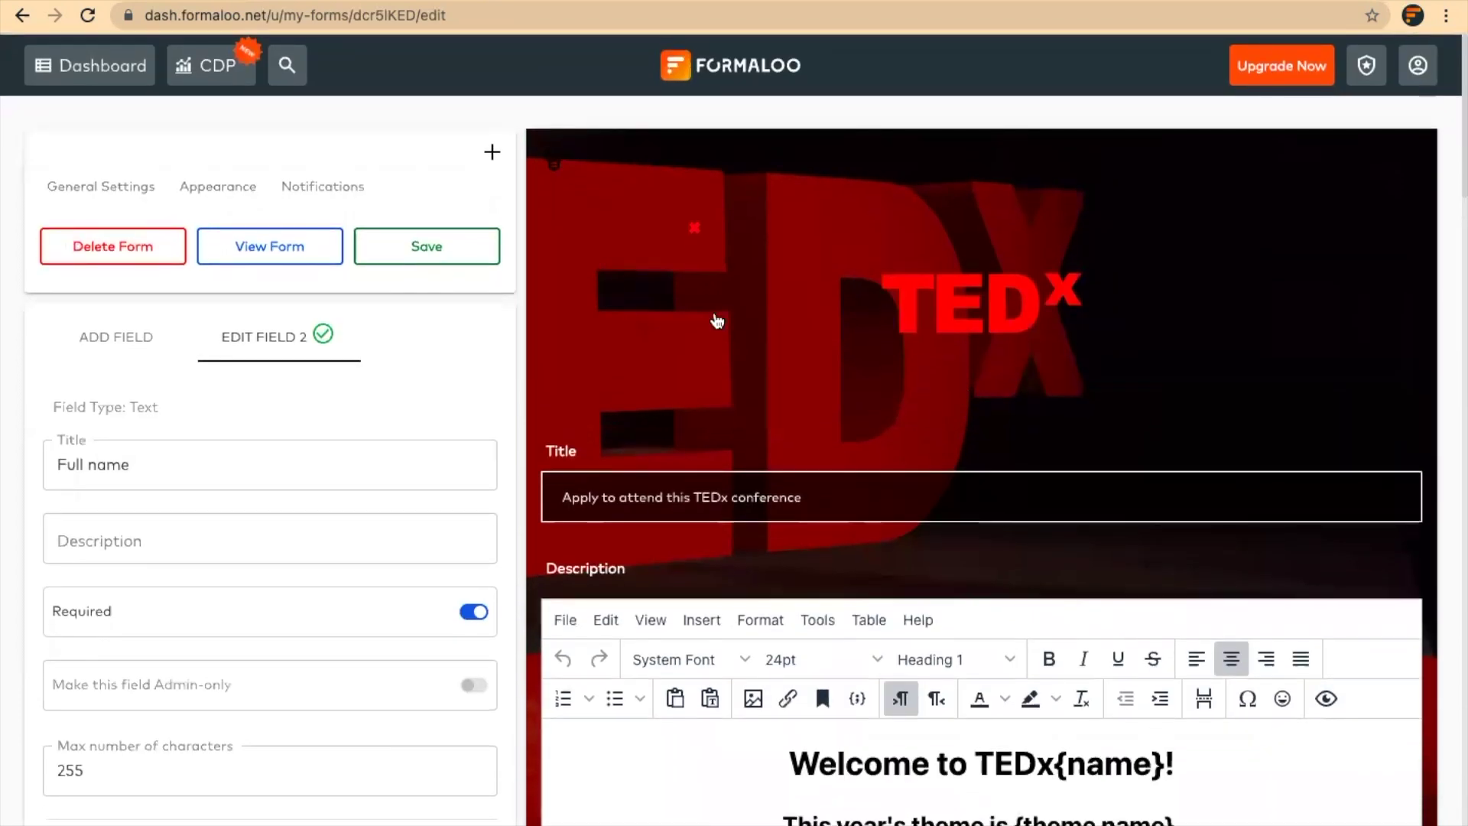
Step: Save the TEDx form, check the published version, and return to the 'Saved the changes' dialog
click(427, 245)
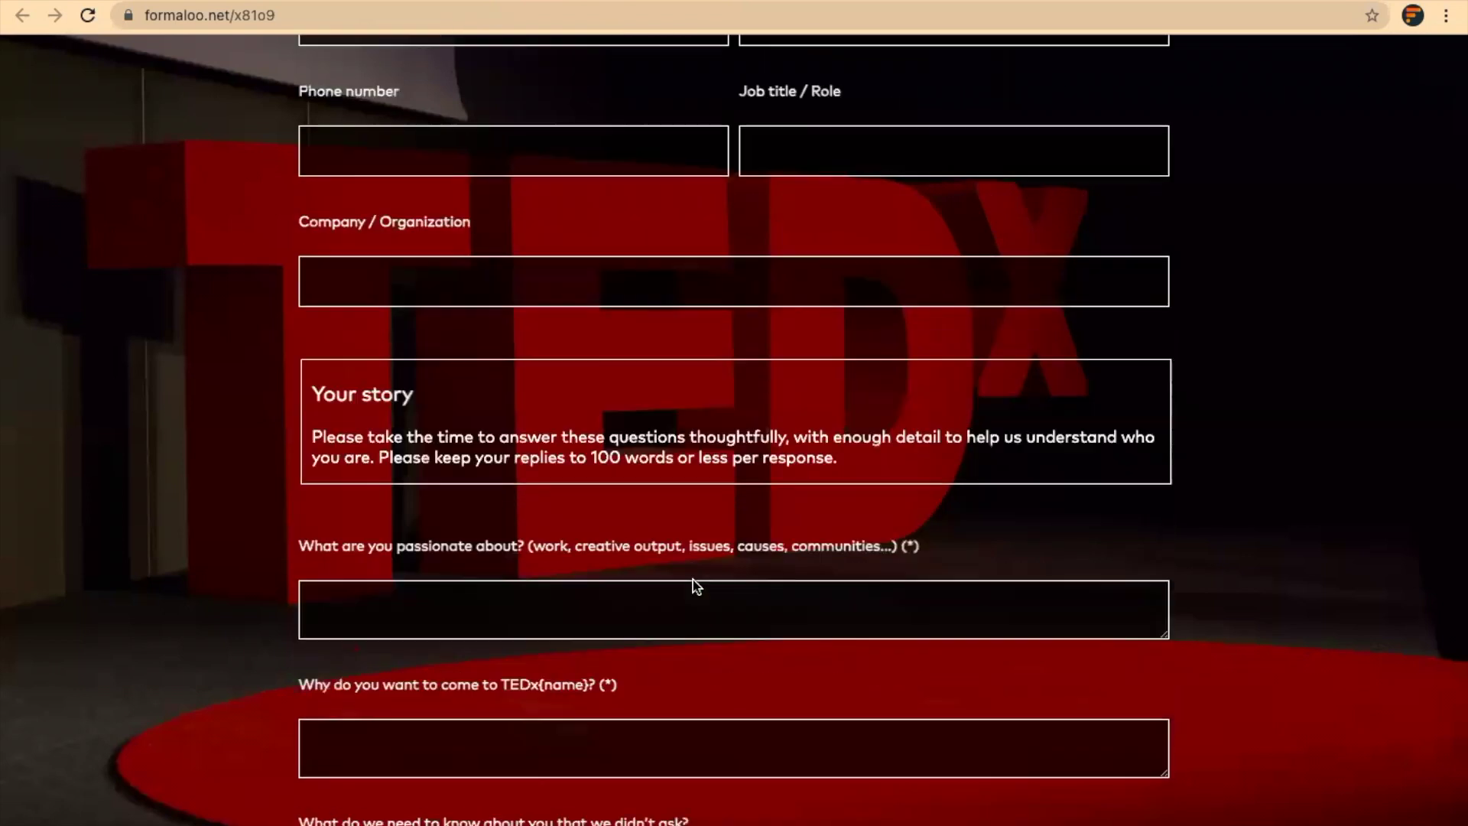
scroll(693, 579, down, 3)
scroll(692, 579, up, 13)
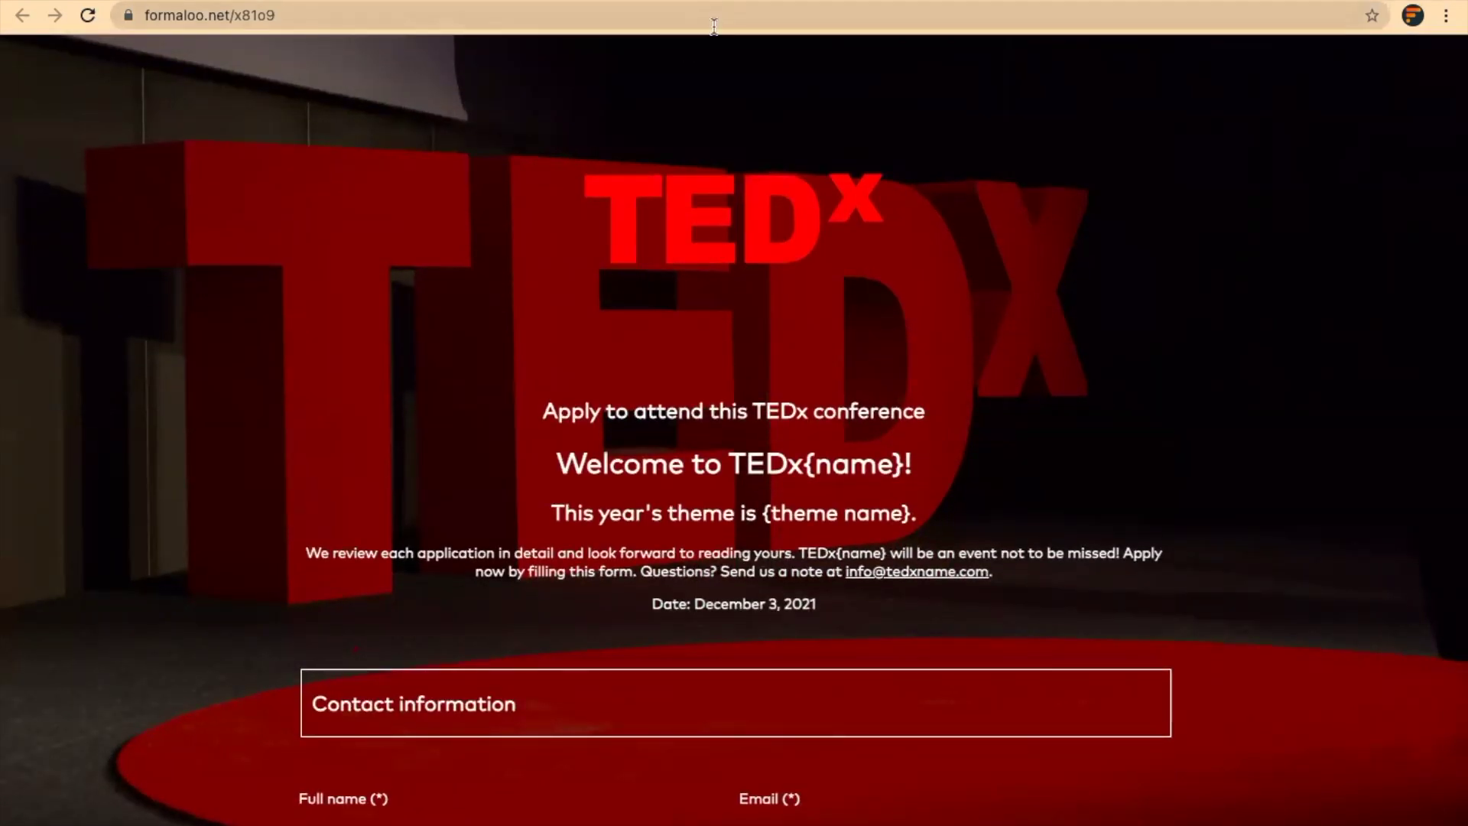
click(412, 2)
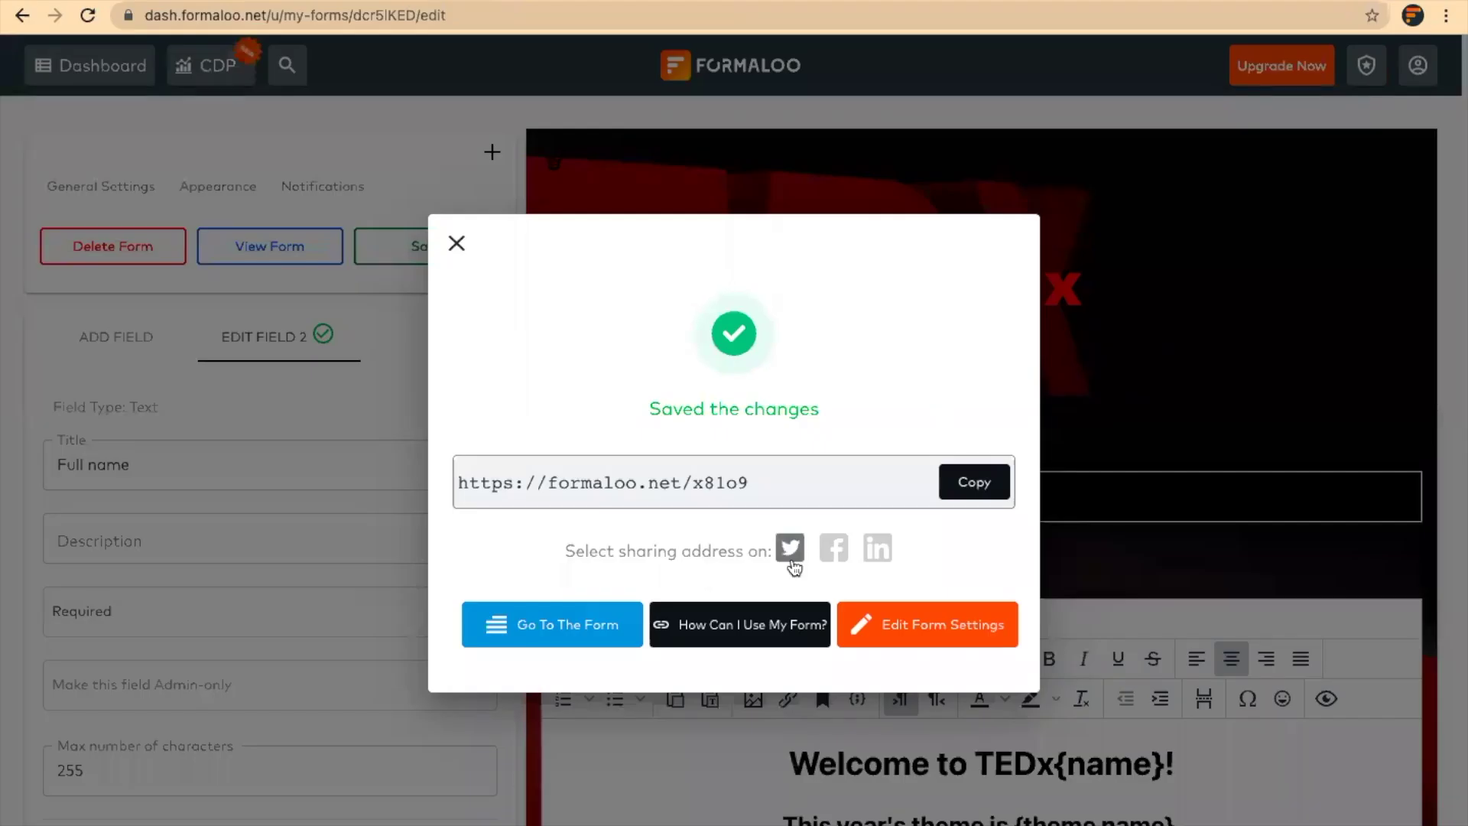
click(767, 635)
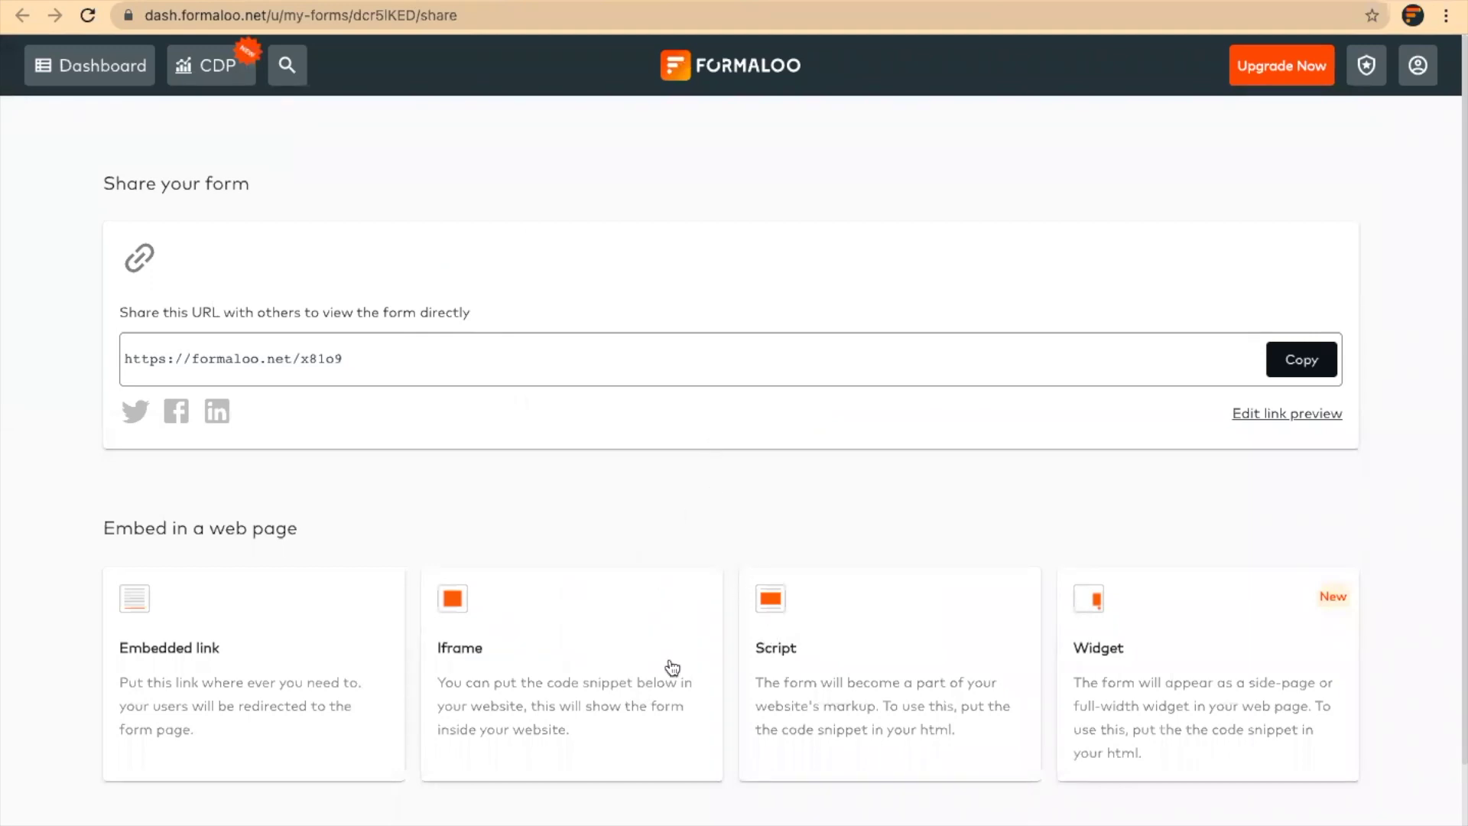
click(860, 637)
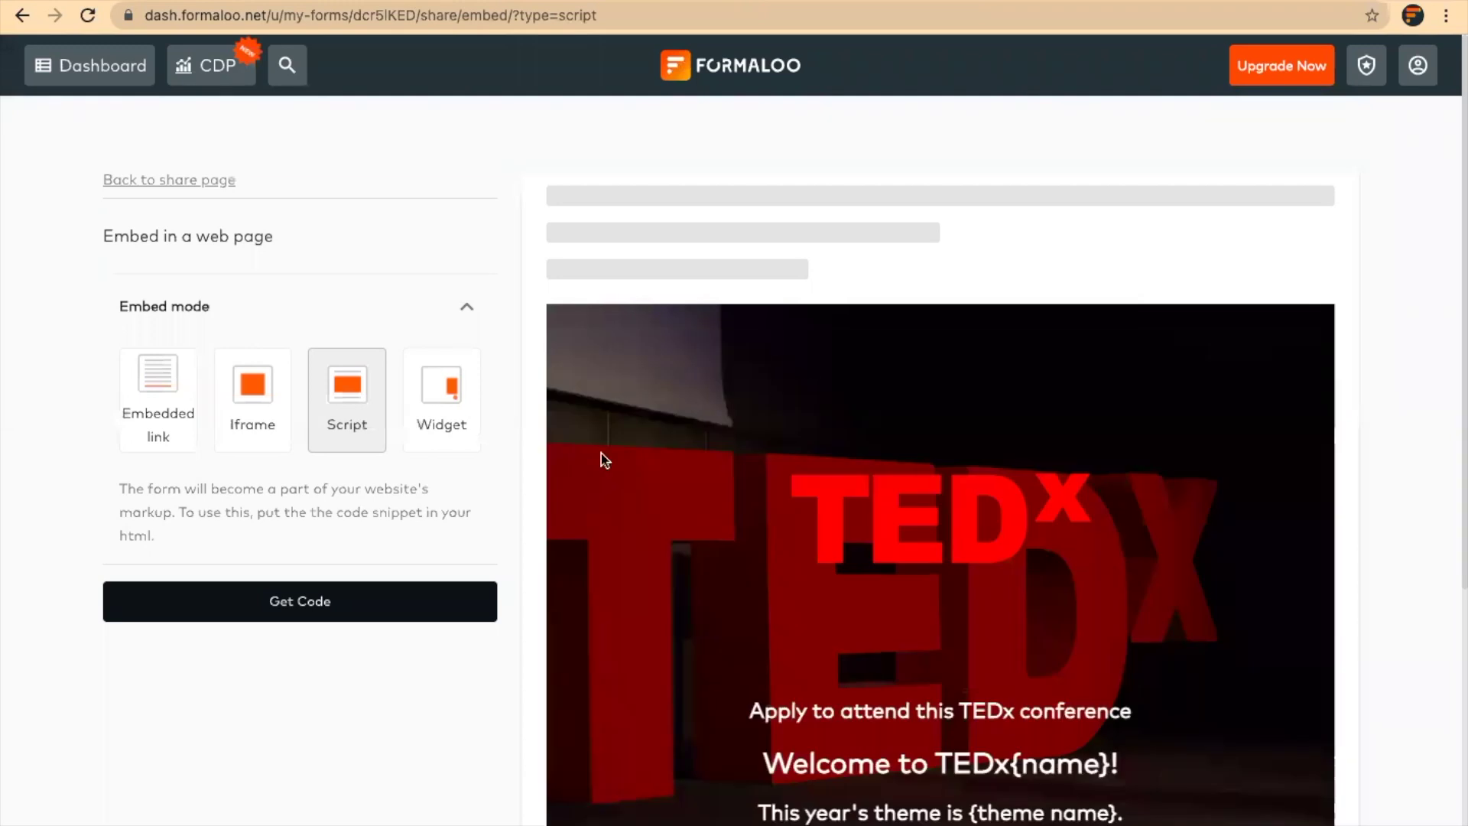
scroll(760, 561, down, 3)
scroll(760, 561, down, 3)
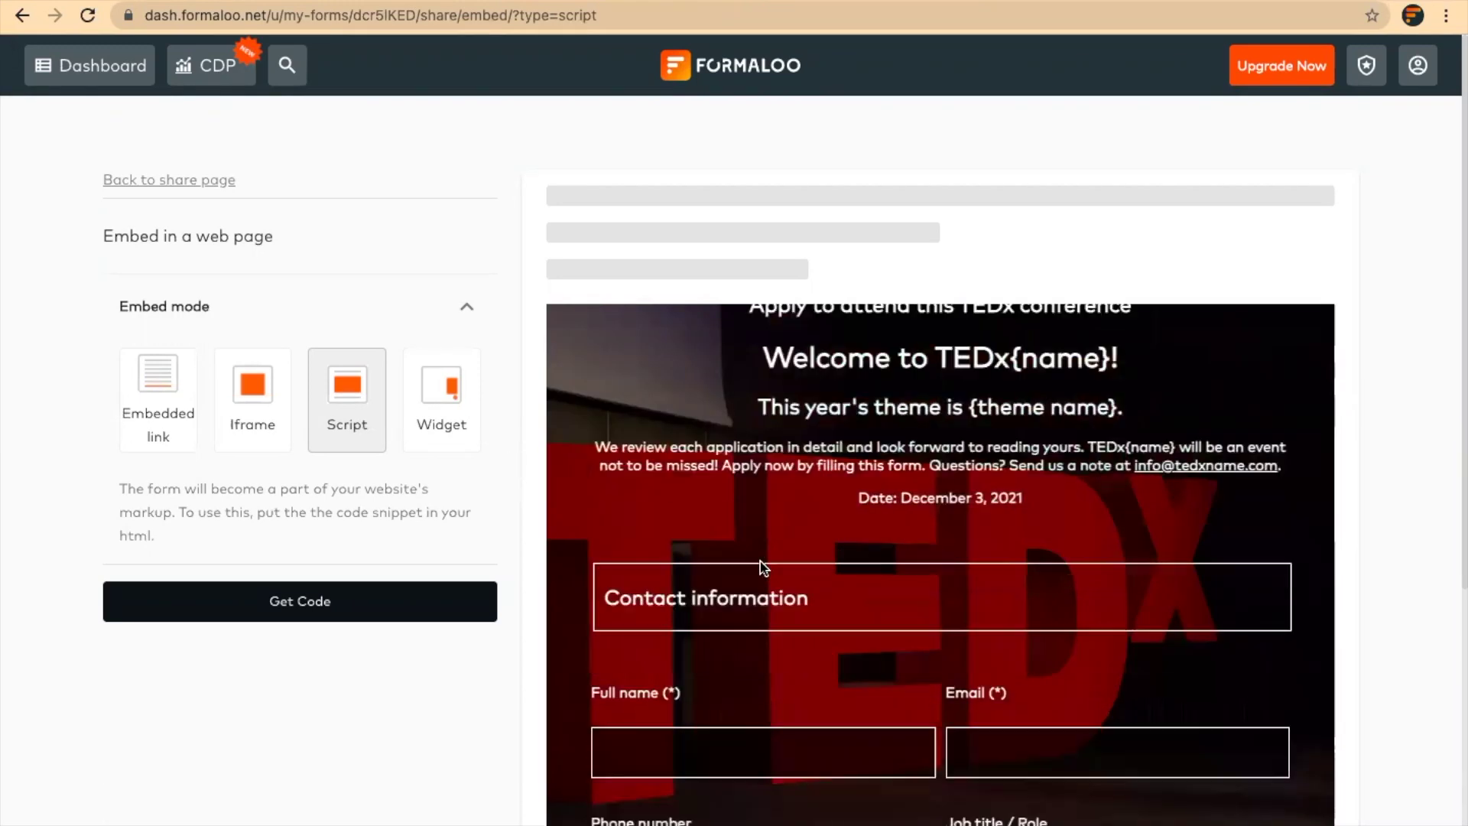
scroll(760, 562, down, 3)
scroll(760, 566, up, 8)
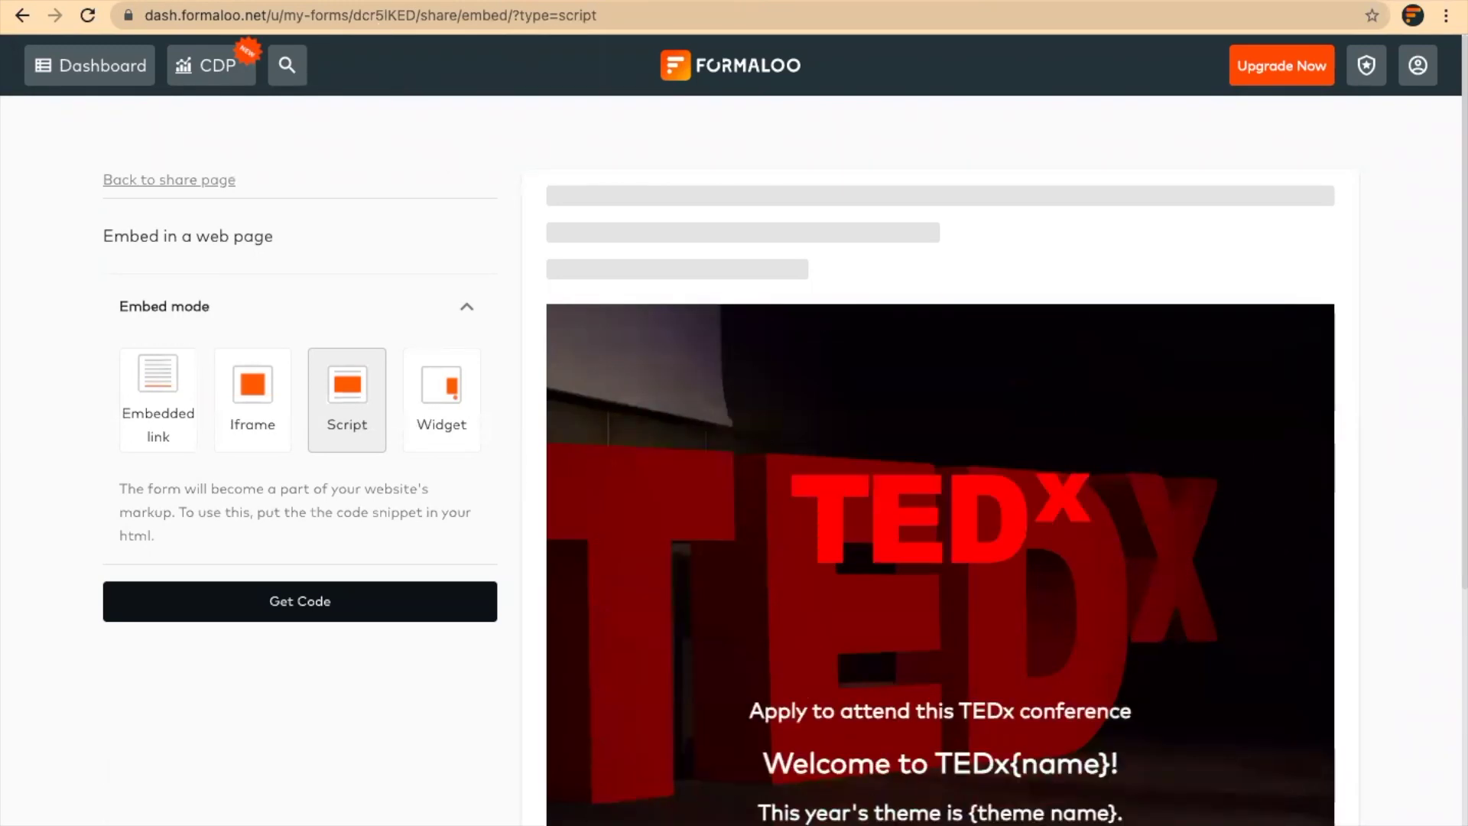
click(312, 614)
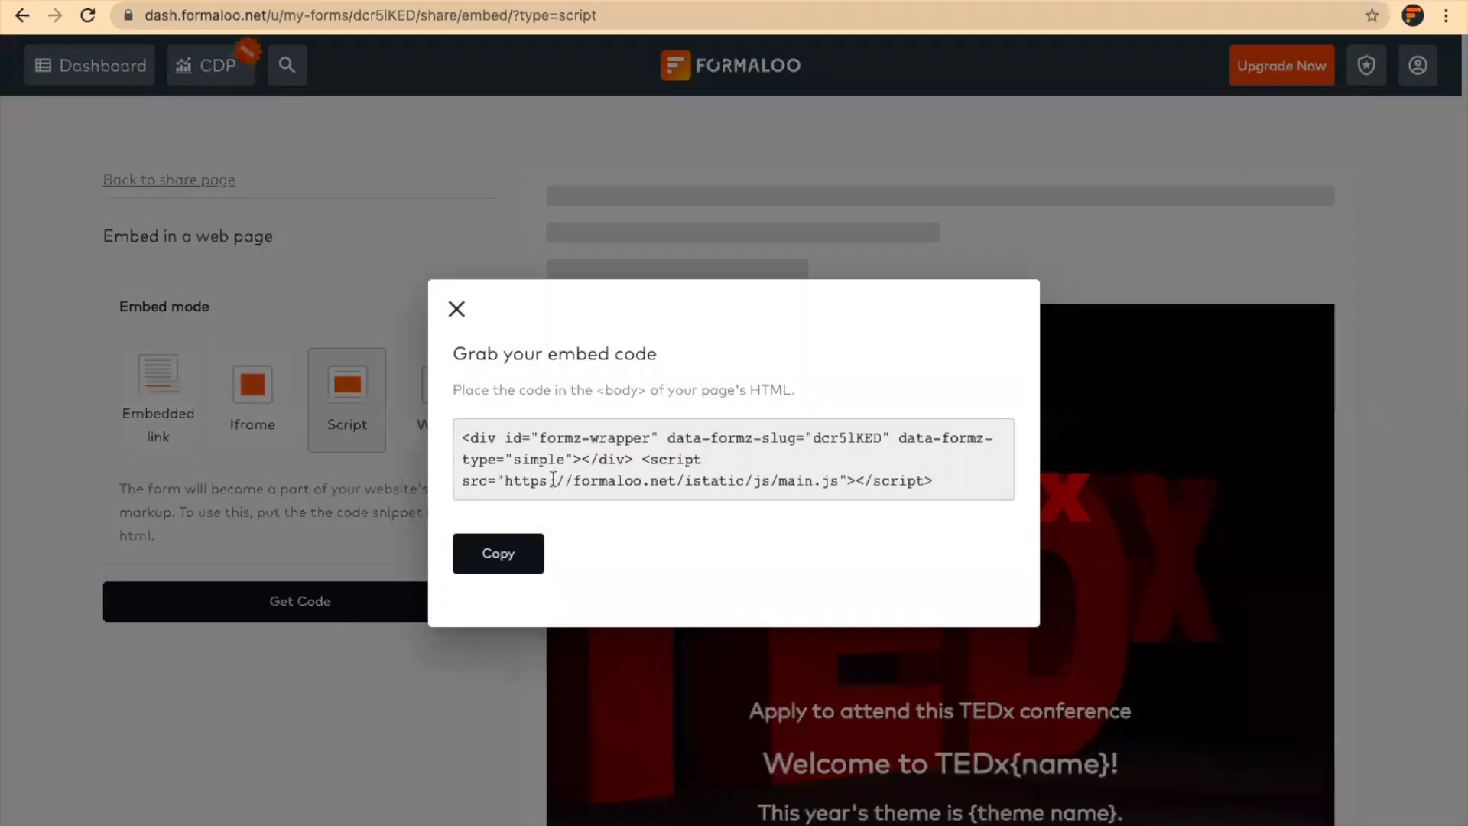
click(456, 308)
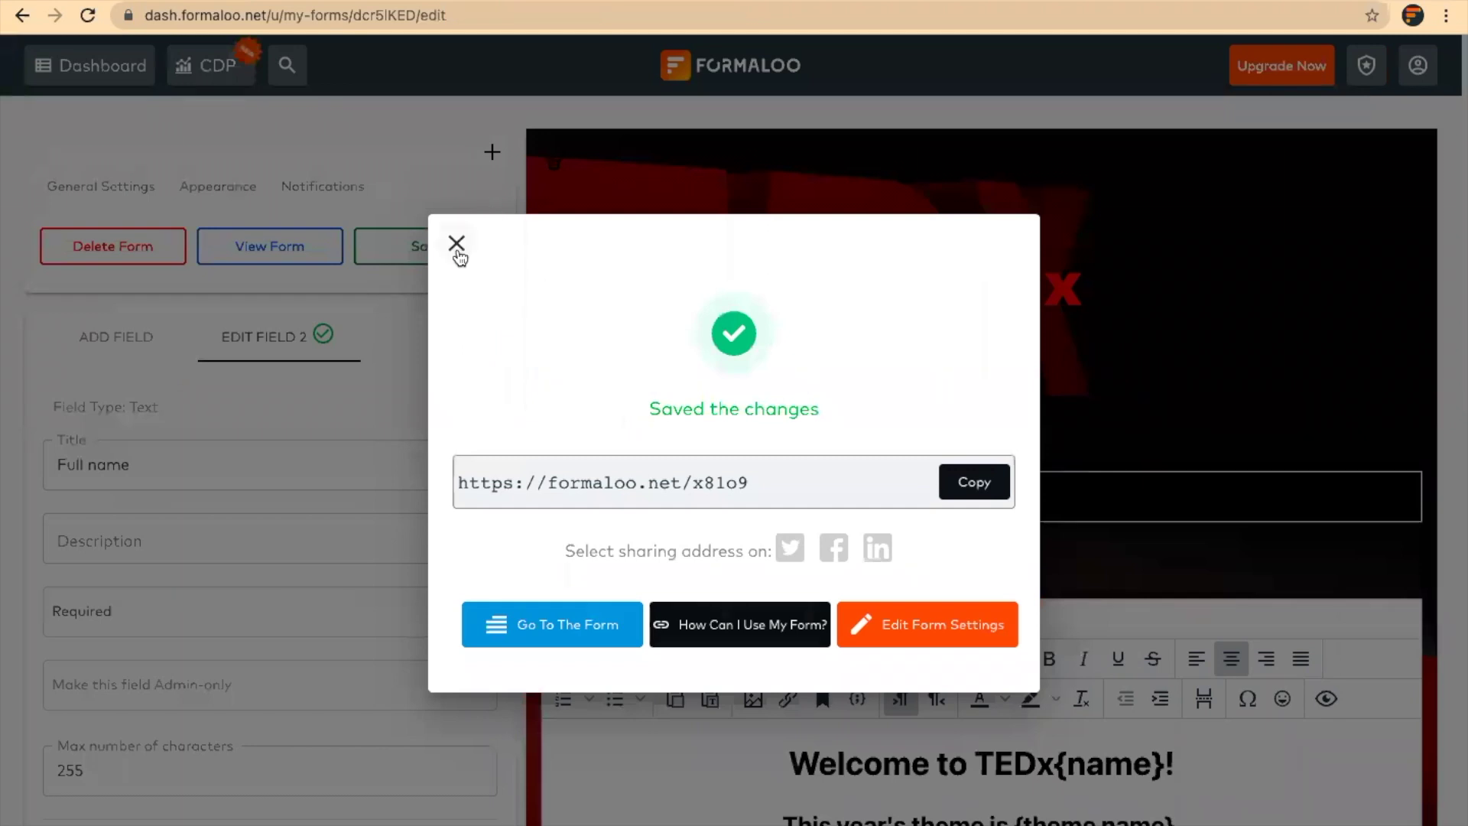
Step: Set the TEDx form's Appearance form type to Multi step and save
click(456, 244)
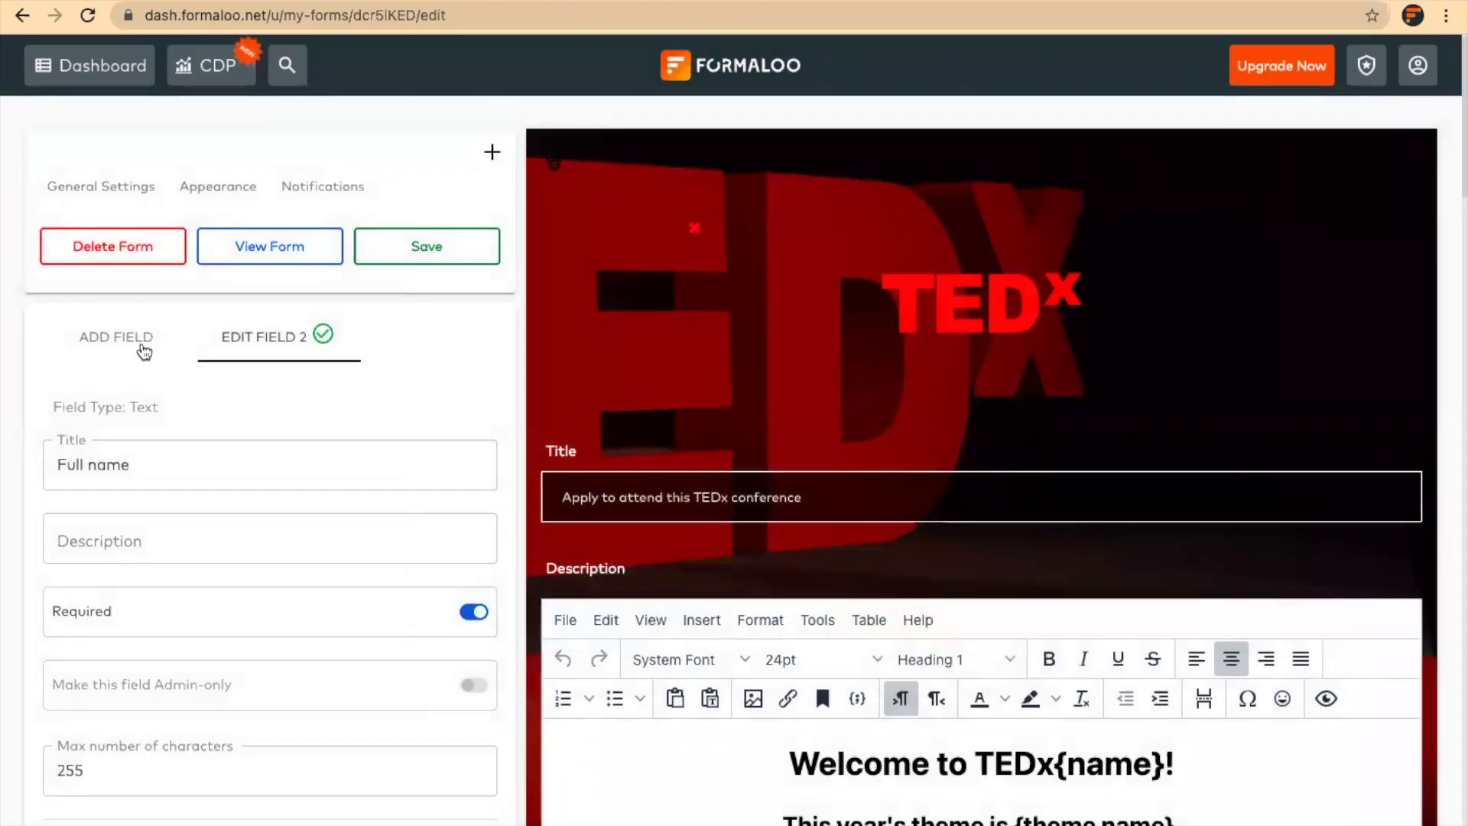
click(185, 196)
scroll(248, 453, down, 5)
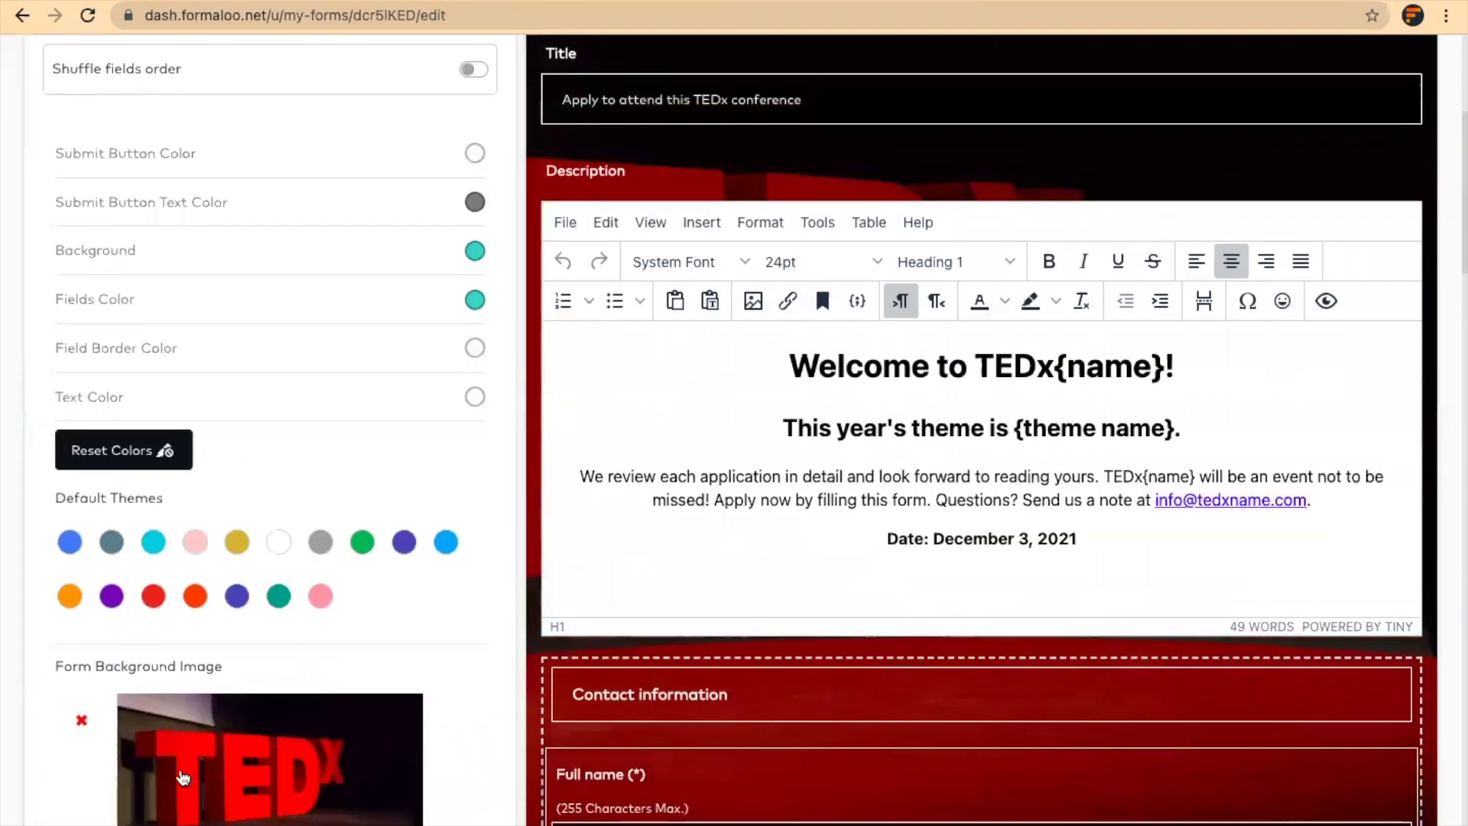
scroll(217, 750, down, 1)
scroll(217, 746, up, 4)
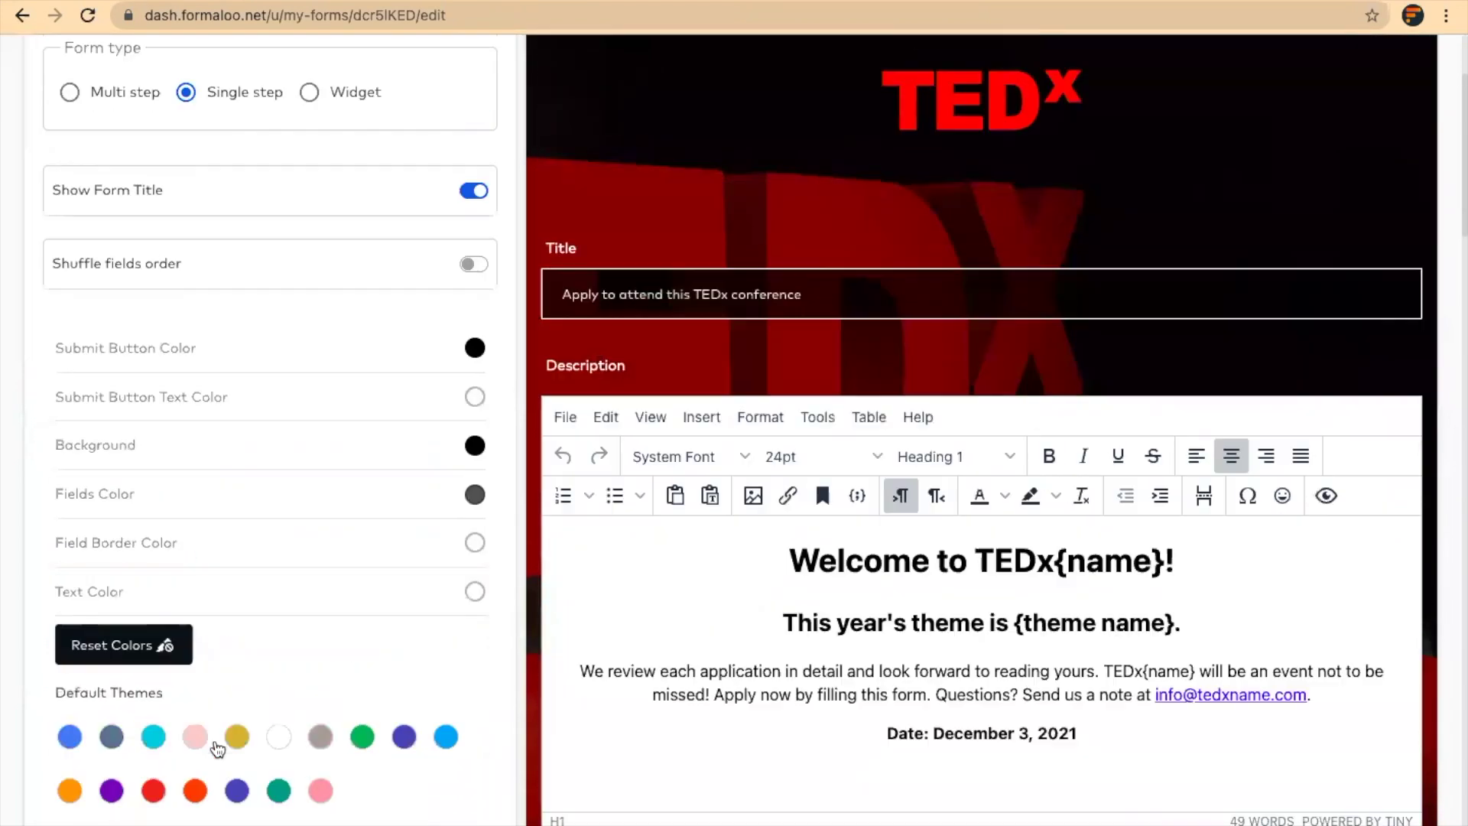
scroll(347, 383, up, 2)
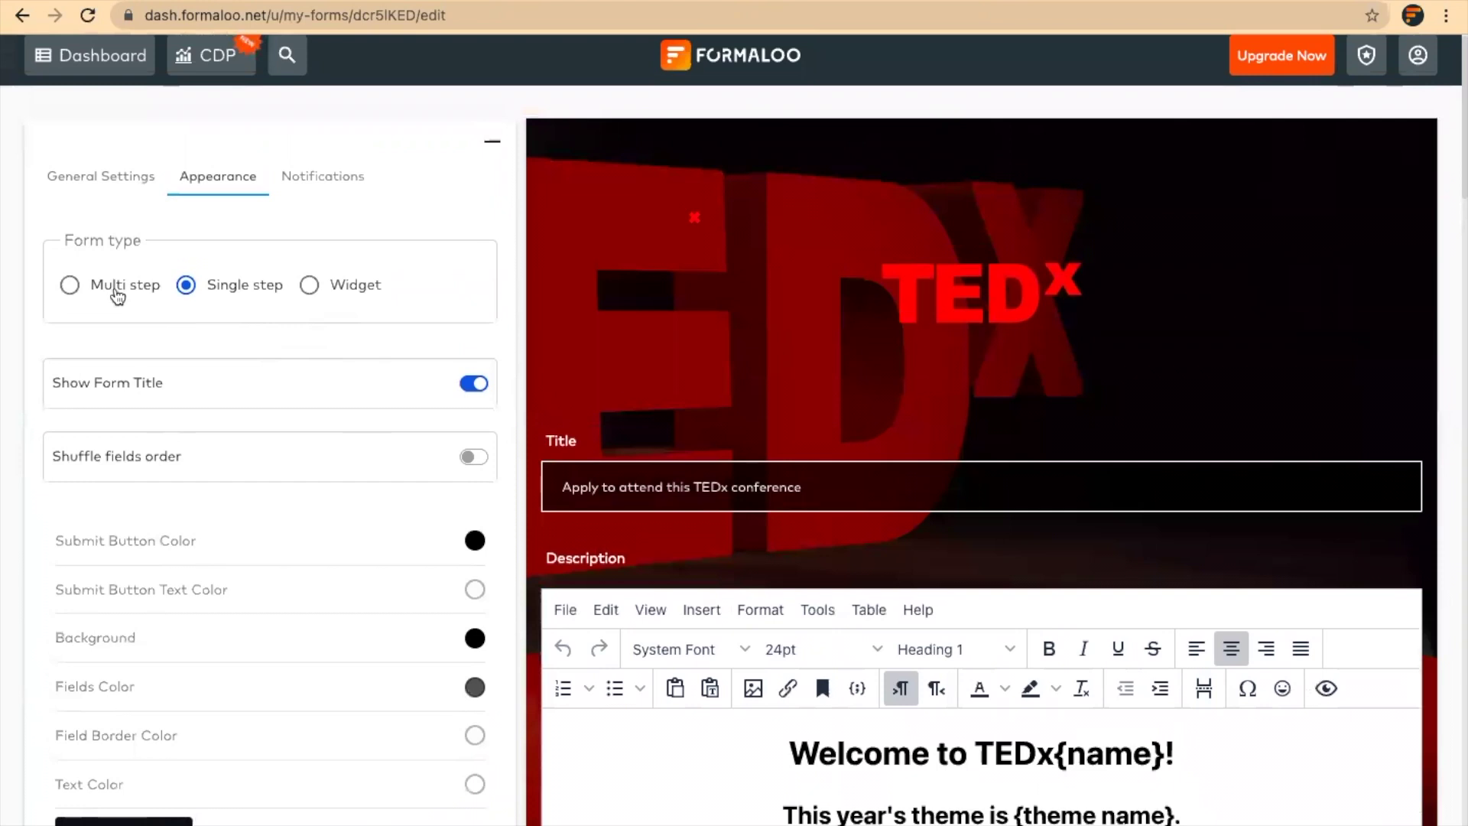
click(74, 288)
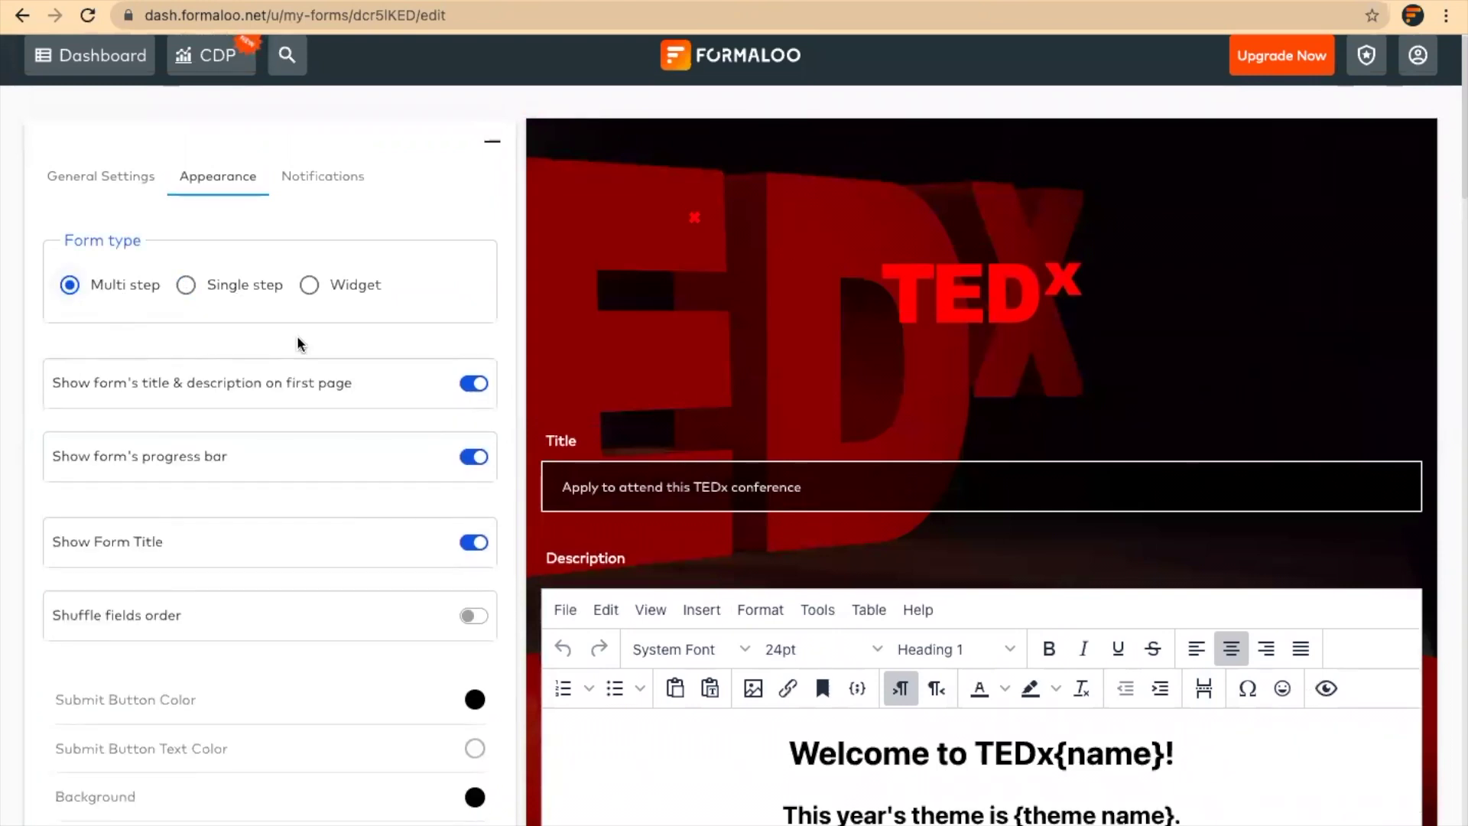
scroll(475, 530, down, 7)
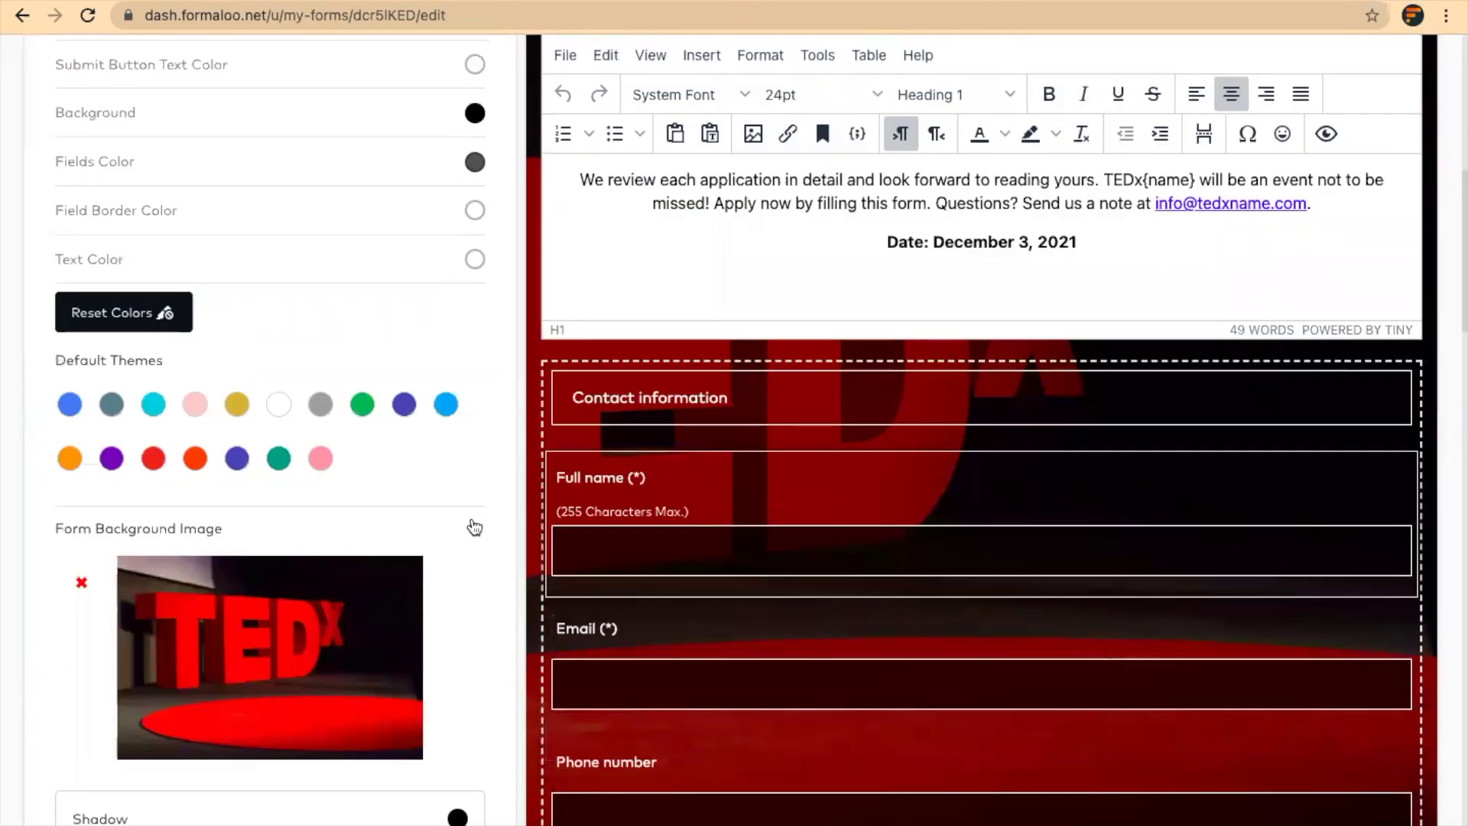
scroll(470, 673, down, 2)
click(440, 809)
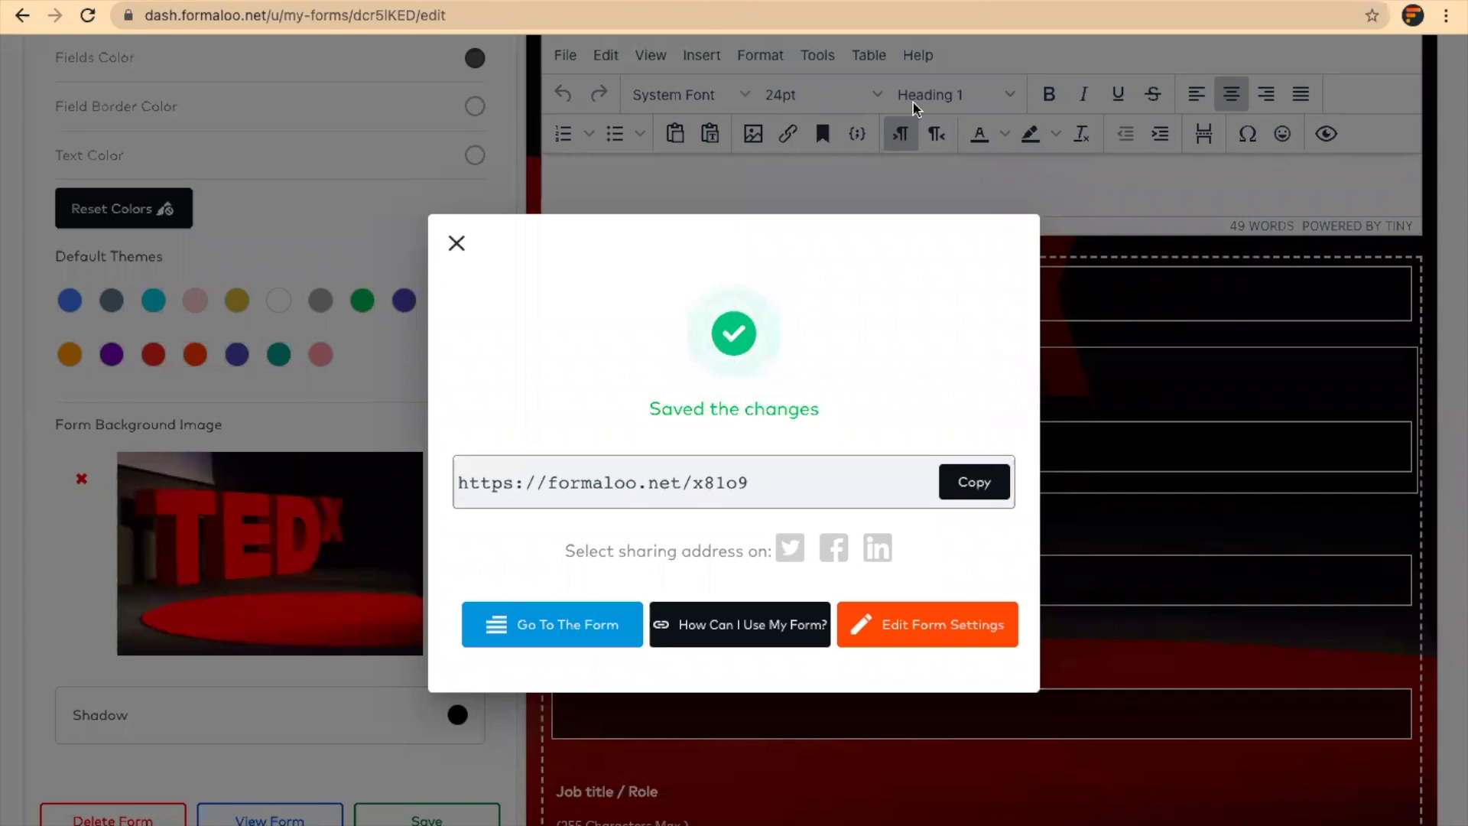
Step: Step through the live multi-step form past Contact information, then close the editor's saved dialog
click(577, 620)
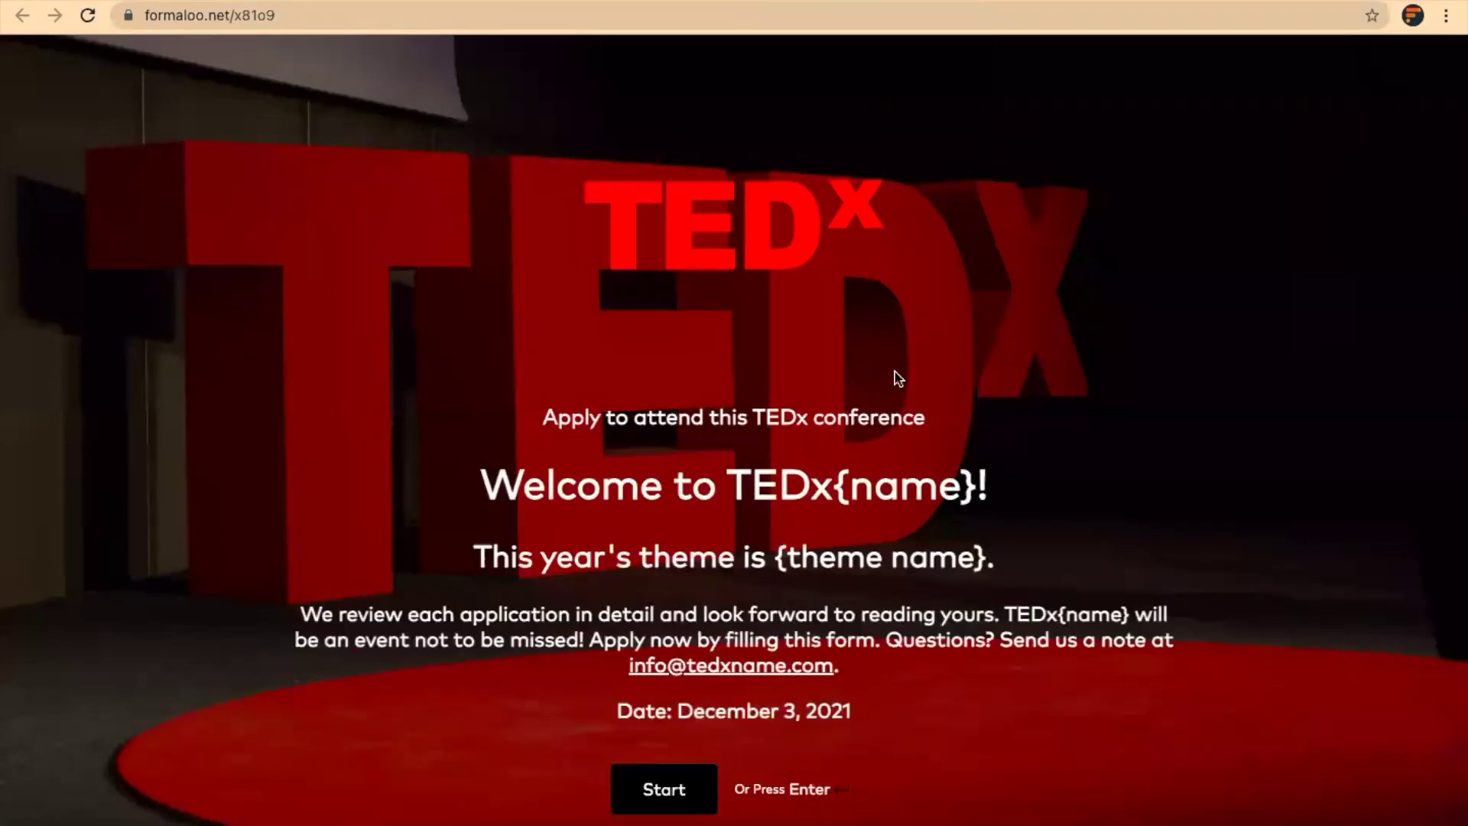
click(657, 787)
key(Return)
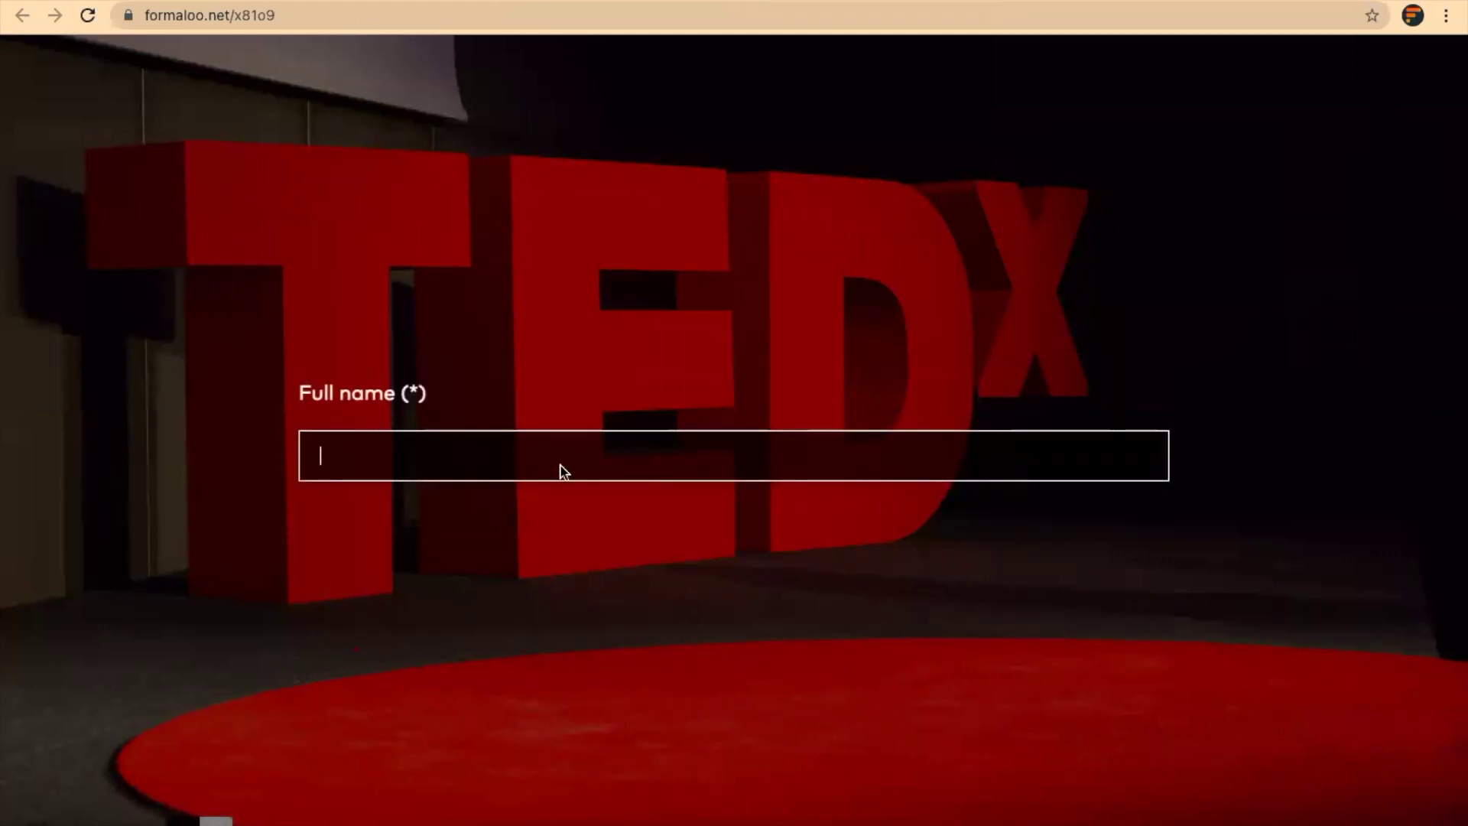
click(359, 2)
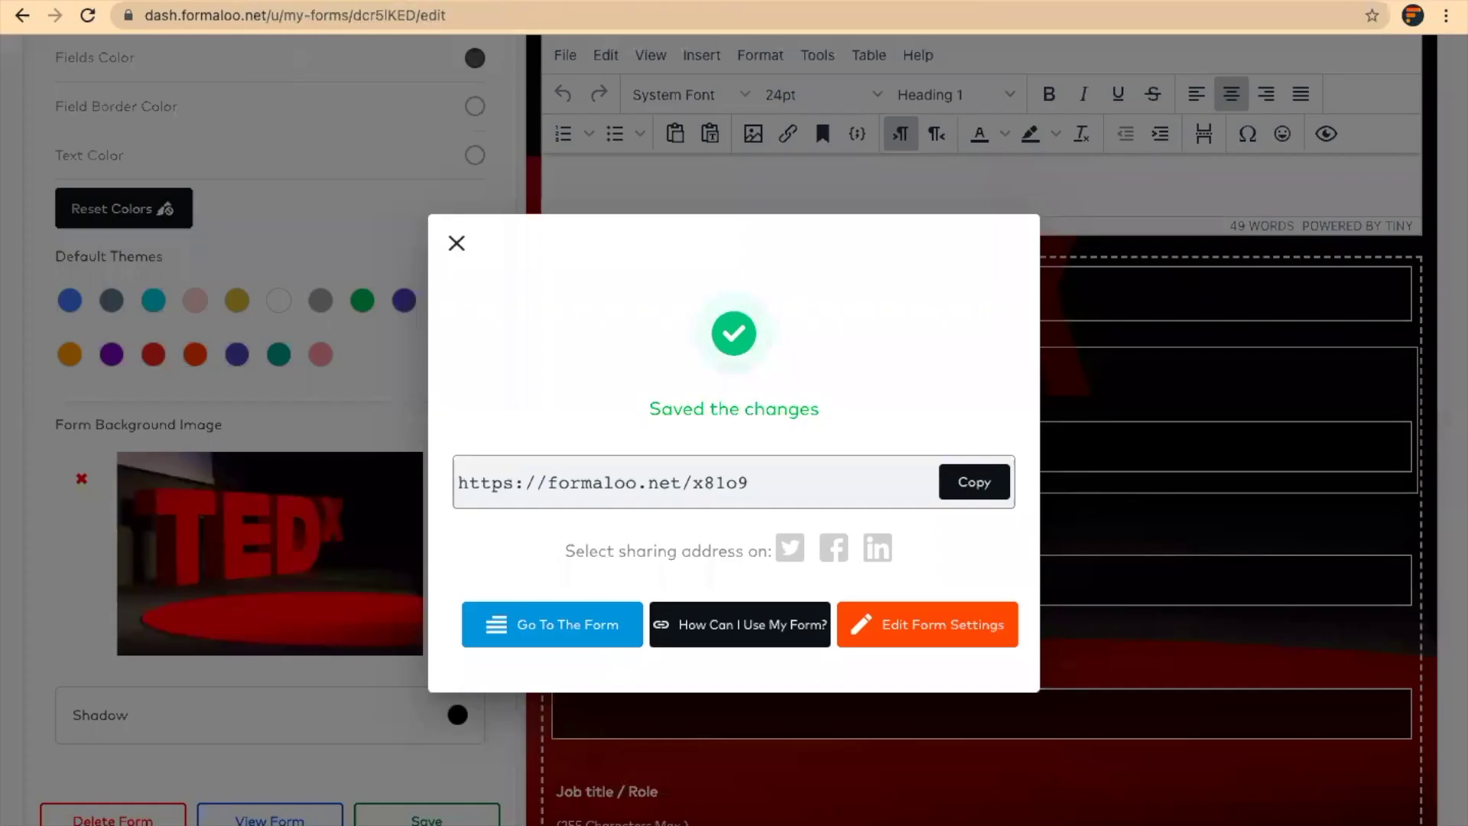
click(456, 239)
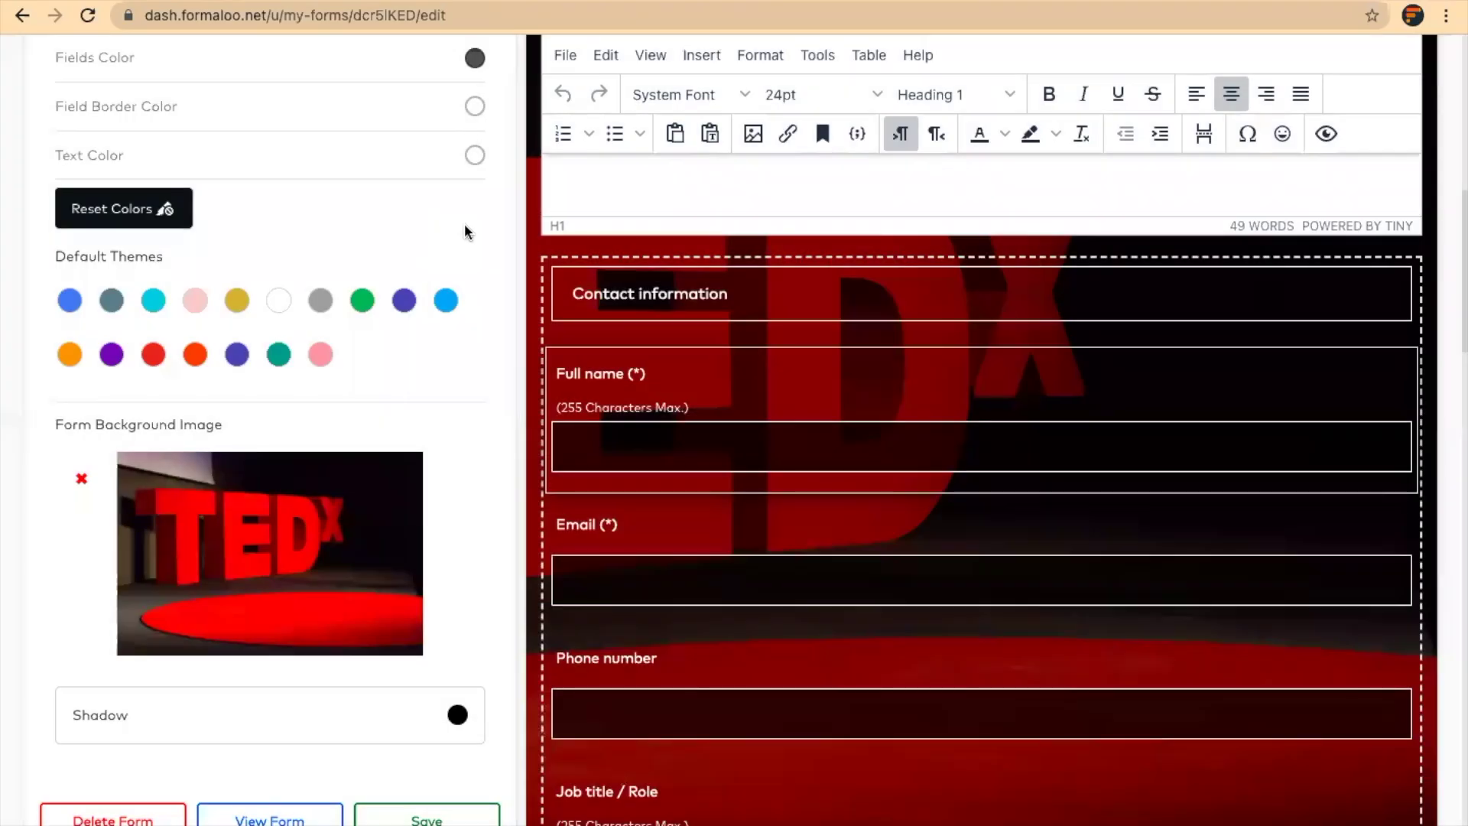